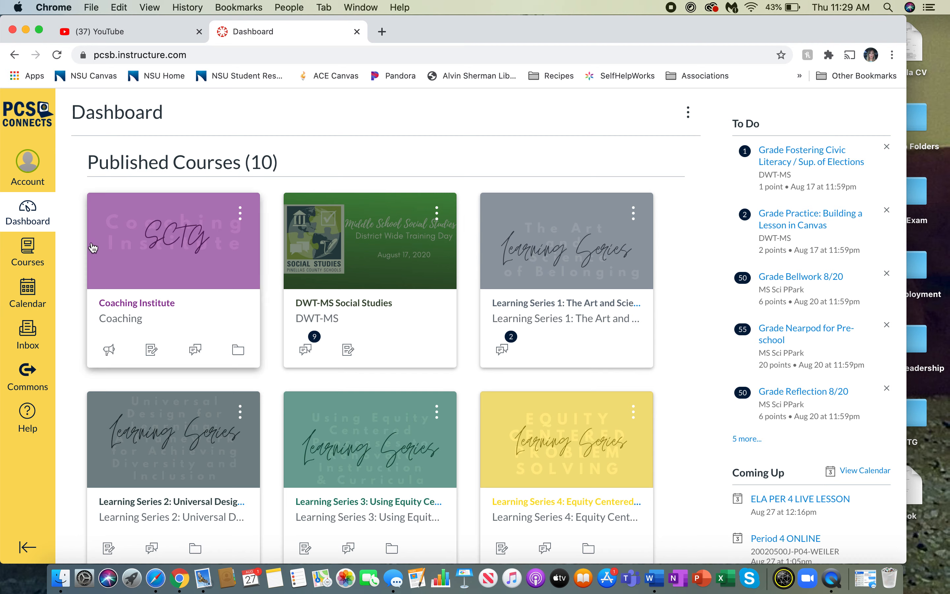
# - Open the calendar and show the DWT-MS Social Studies and Learning Series 1 course calendars
pyautogui.click(18, 304)
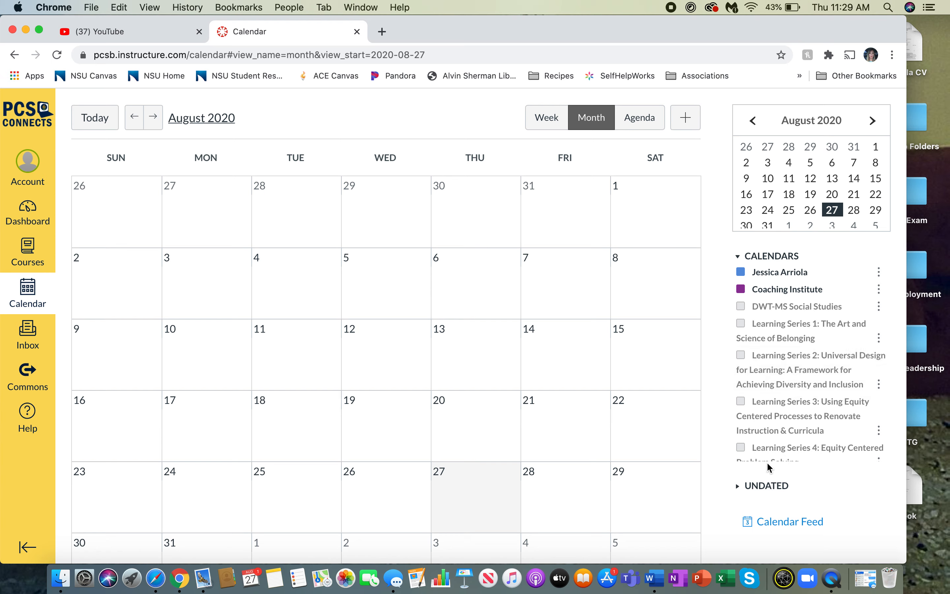
pyautogui.scroll(-5, 759, 383)
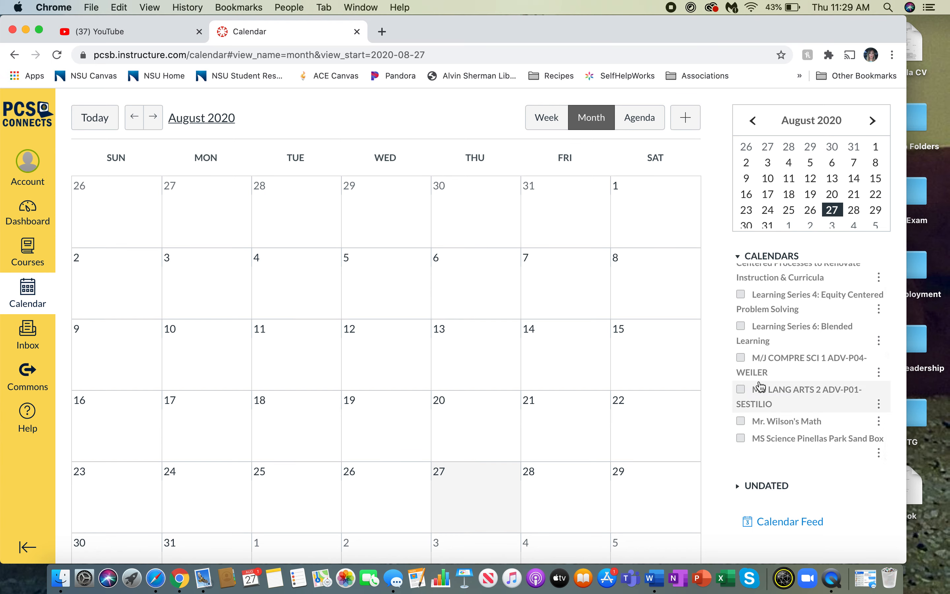
pyautogui.scroll(5, 760, 385)
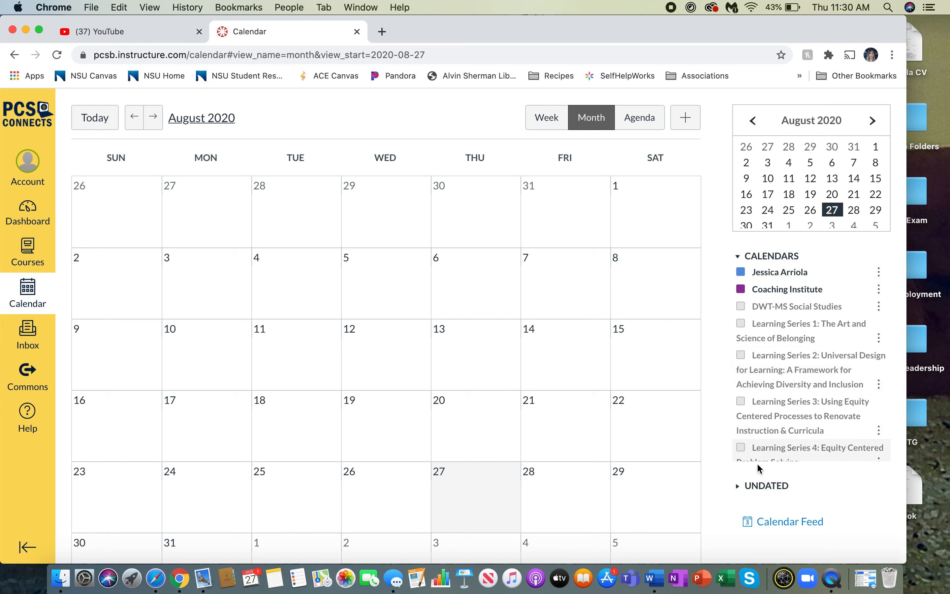
pyautogui.click(741, 307)
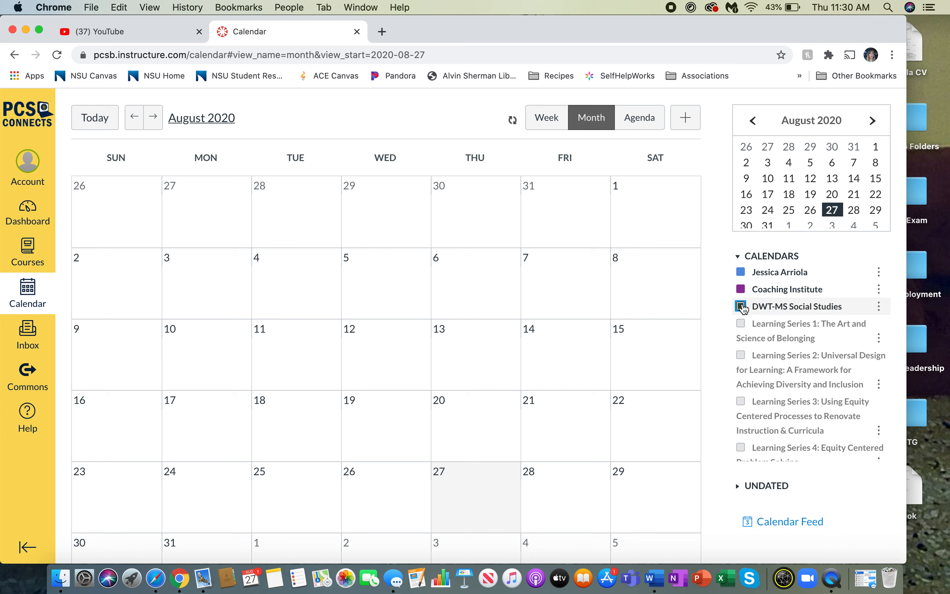
pyautogui.click(741, 323)
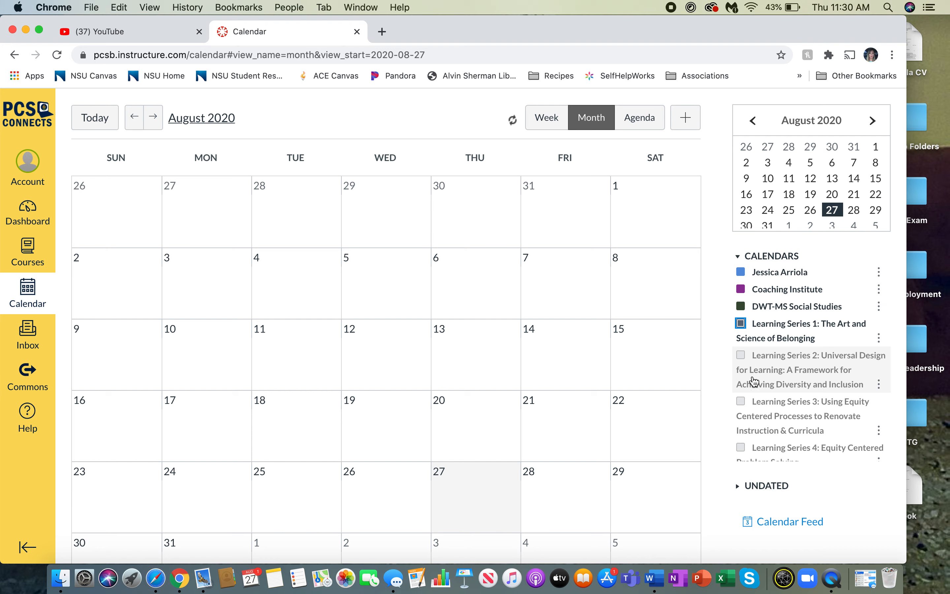
pyautogui.click(685, 121)
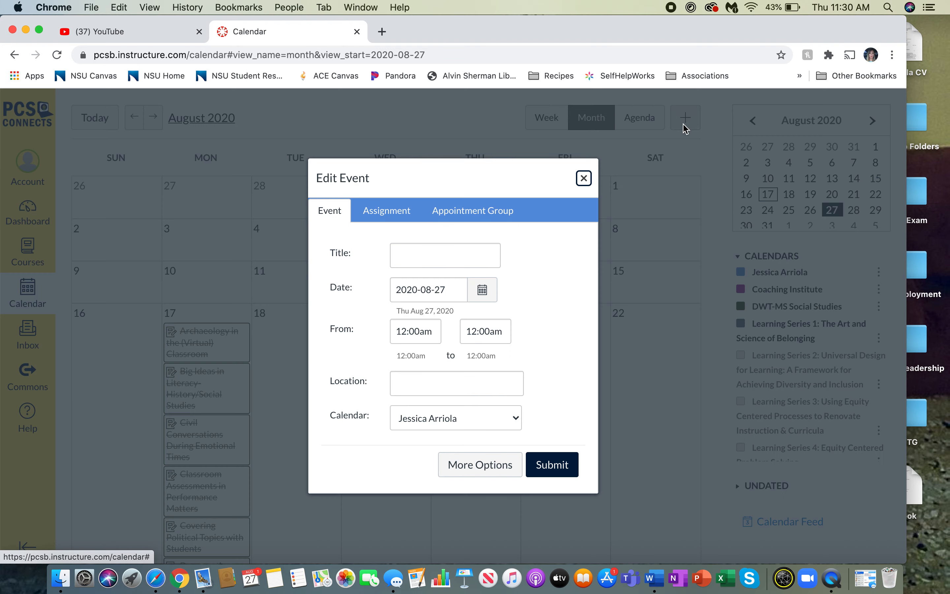
pyautogui.click(504, 425)
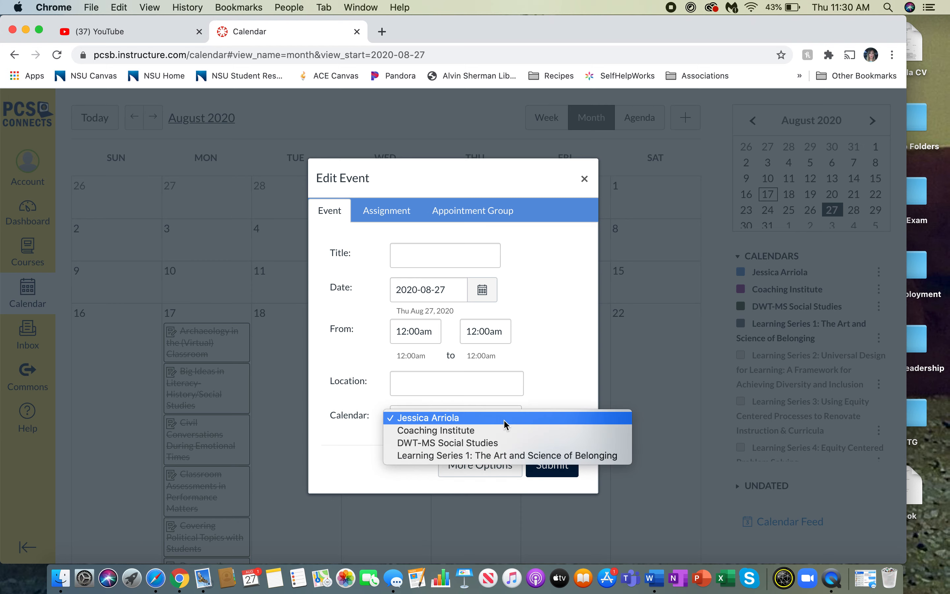
pyautogui.click(482, 435)
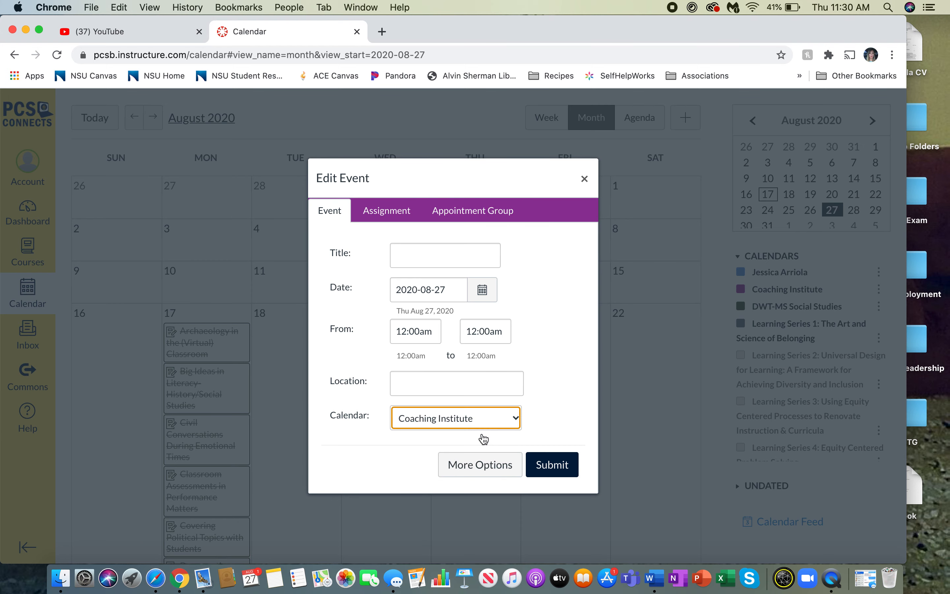
pyautogui.click(502, 418)
pyautogui.click(501, 431)
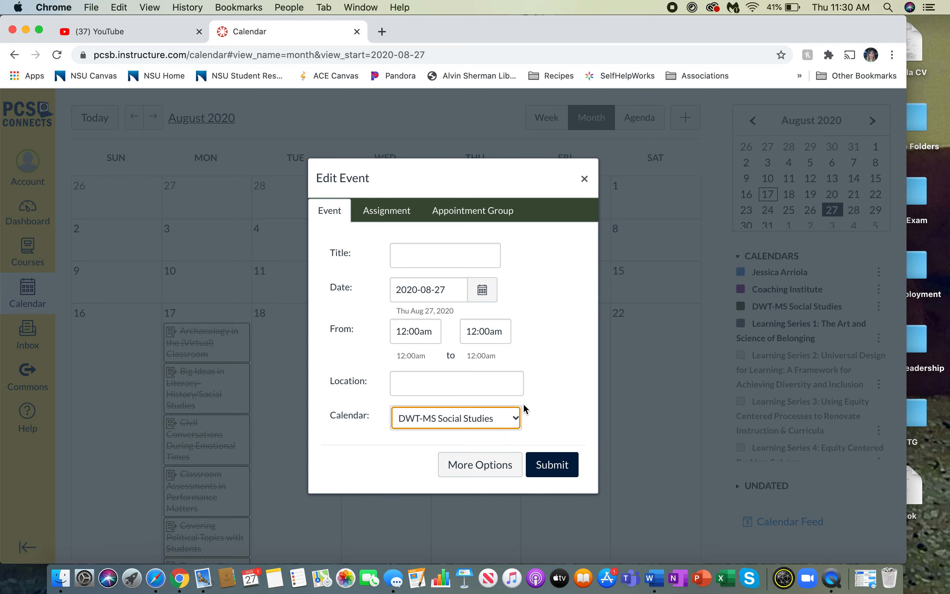
pyautogui.click(583, 180)
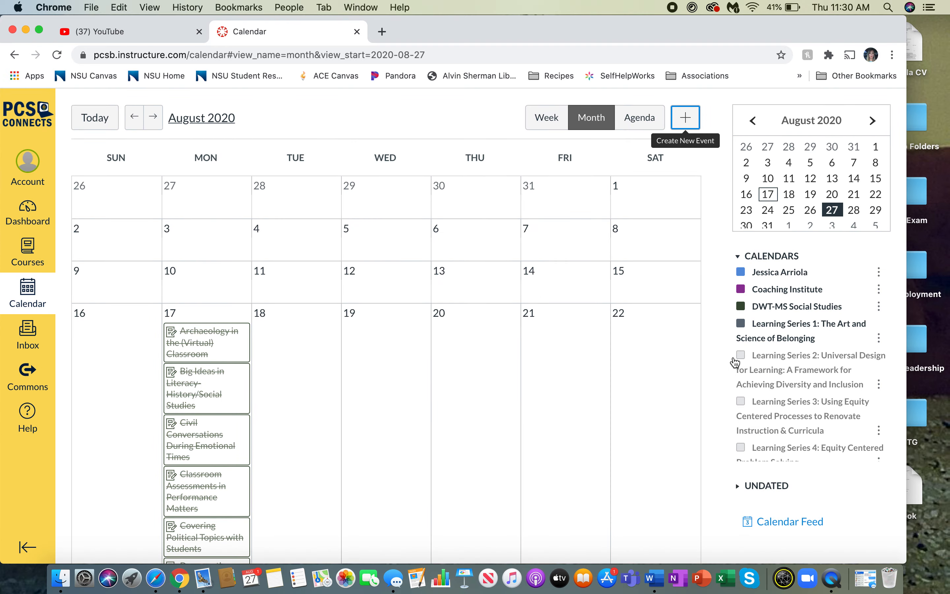
# - Hide the Learning Series 1 and DWT-MS Social Studies course calendars
pyautogui.click(741, 324)
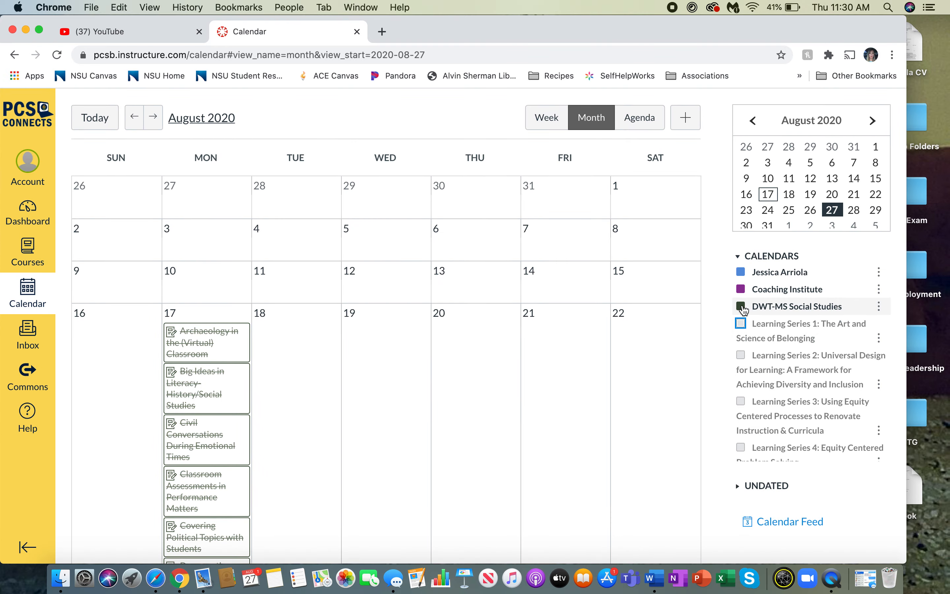
pyautogui.click(741, 306)
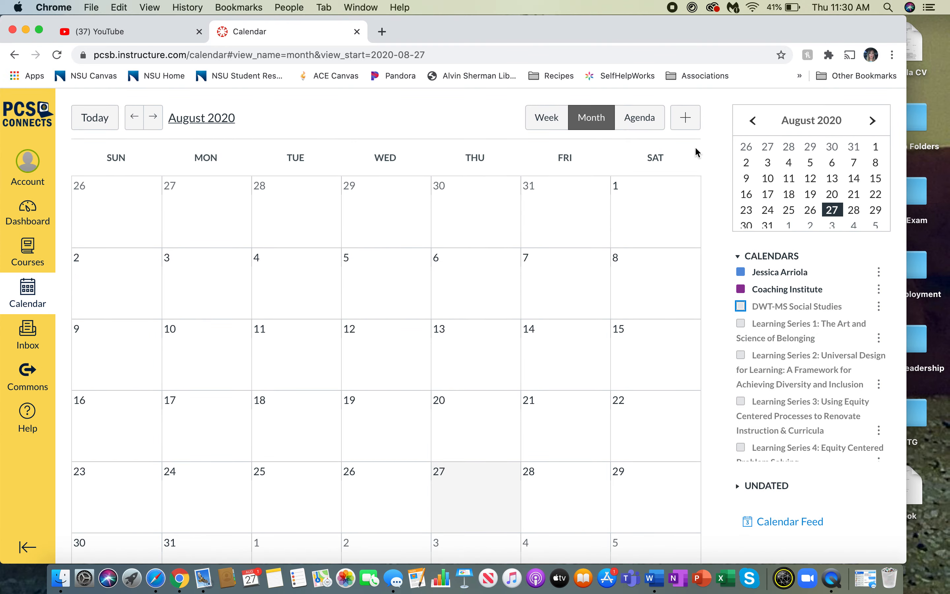
# - Create an event titled "Example Meeting" in the Coaching Institute calendar and open its full set of options
pyautogui.click(687, 119)
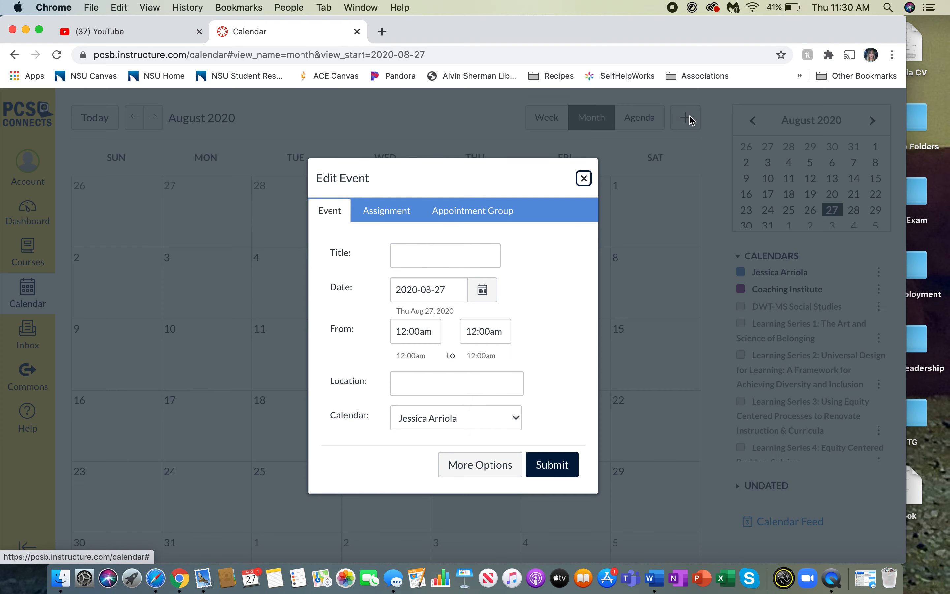
pyautogui.click(451, 258)
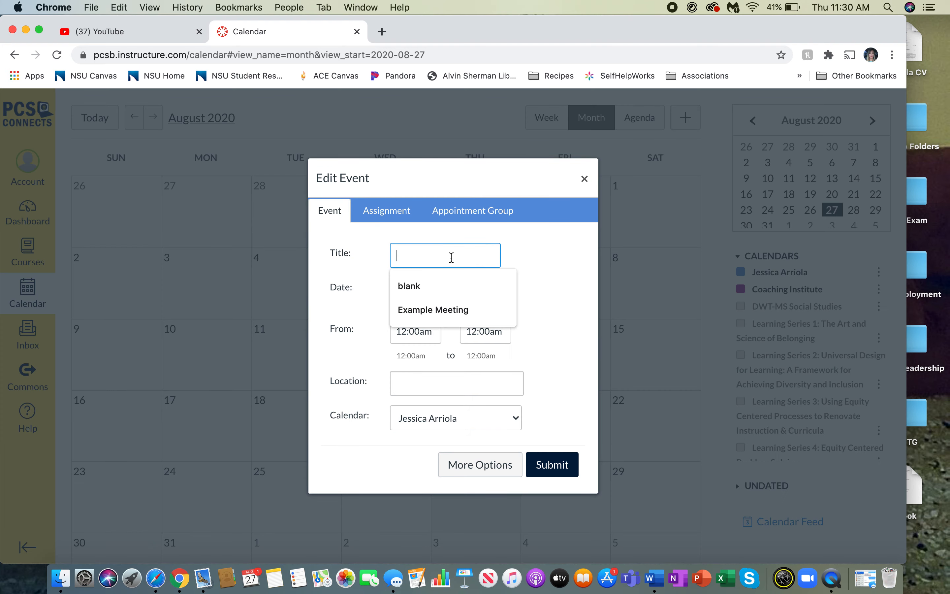
pyautogui.click(438, 315)
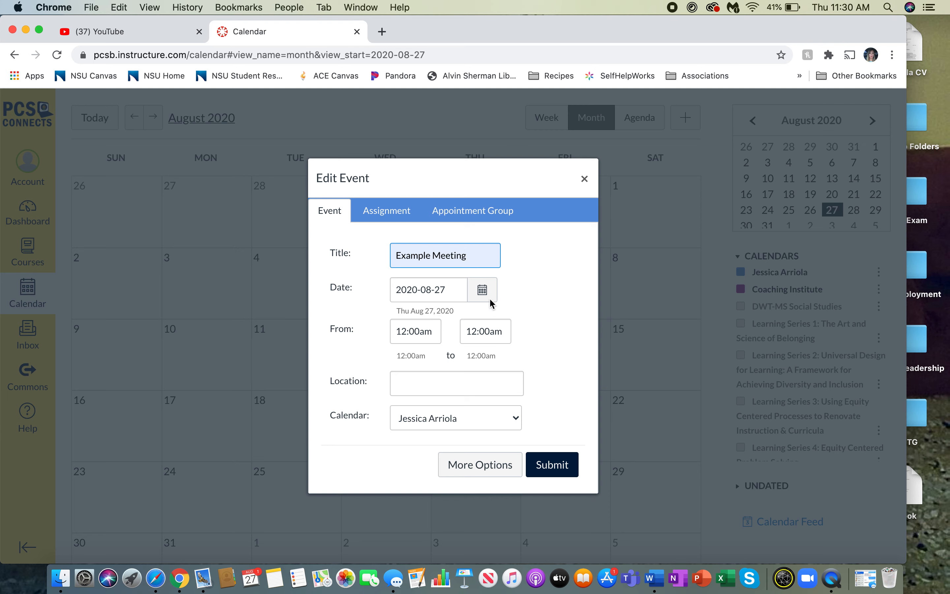
pyautogui.click(438, 419)
pyautogui.click(435, 426)
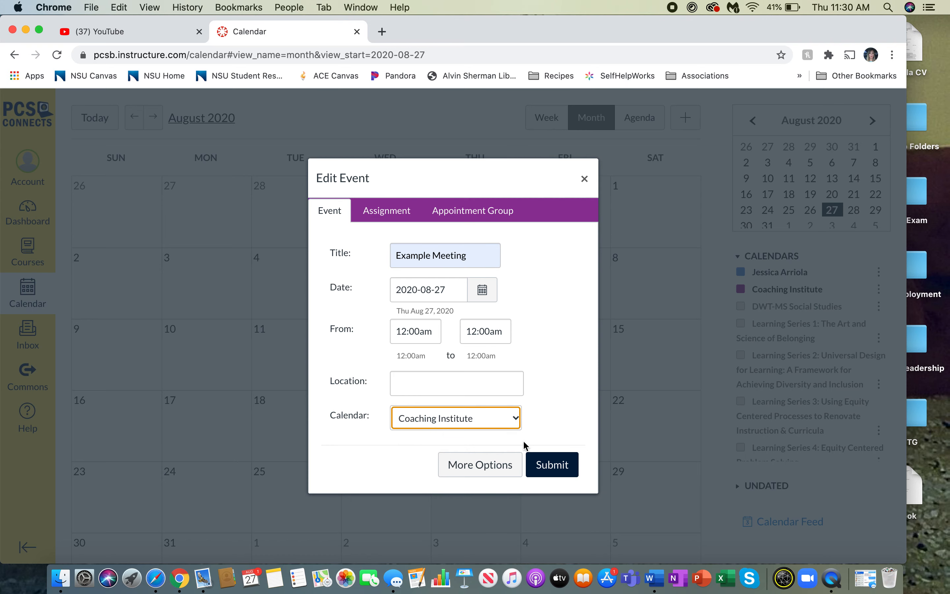
pyautogui.click(489, 471)
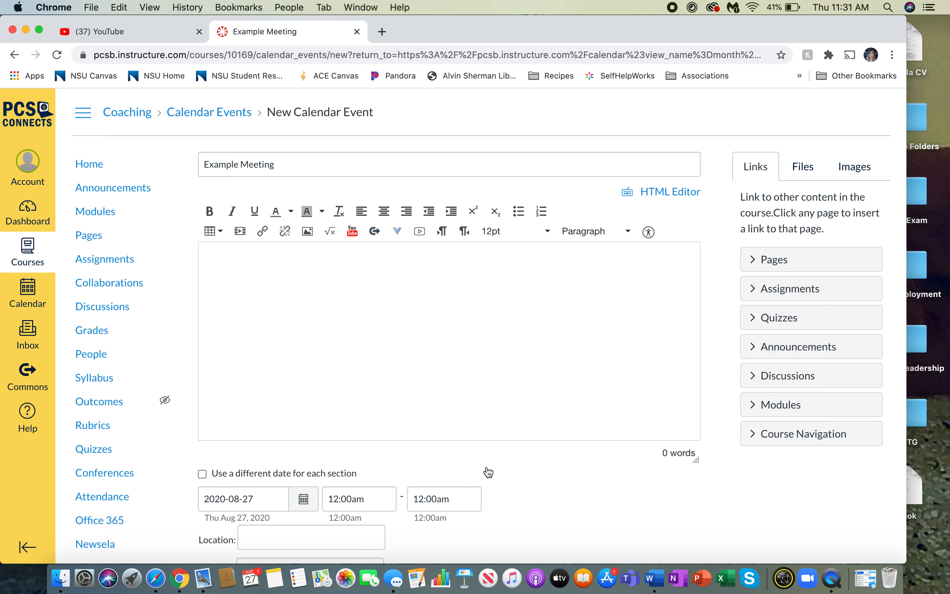
# - Start a new Microsoft Teams meeting link from the event's description editor and title it "Generic Title for All Meeting"
pyautogui.click(399, 232)
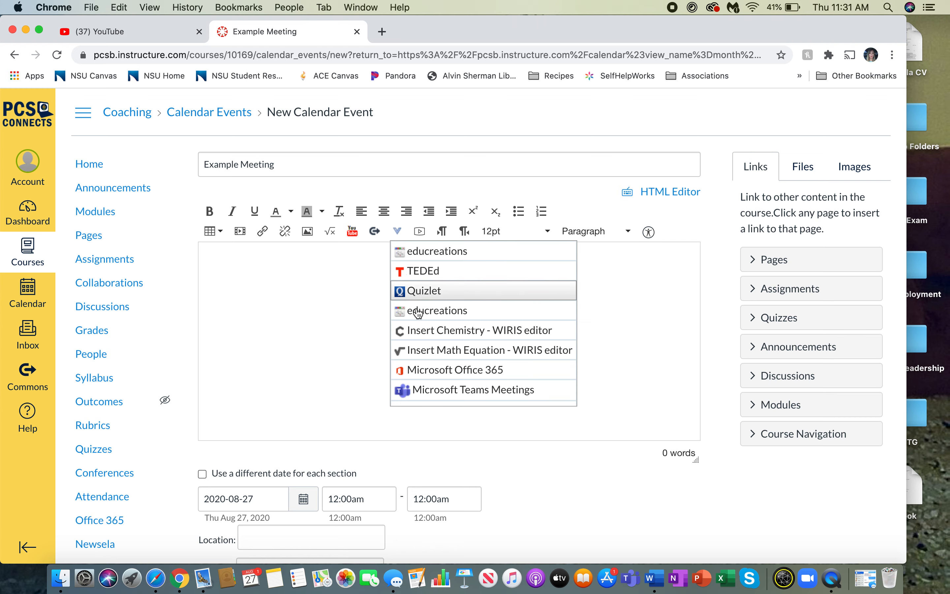
pyautogui.click(425, 395)
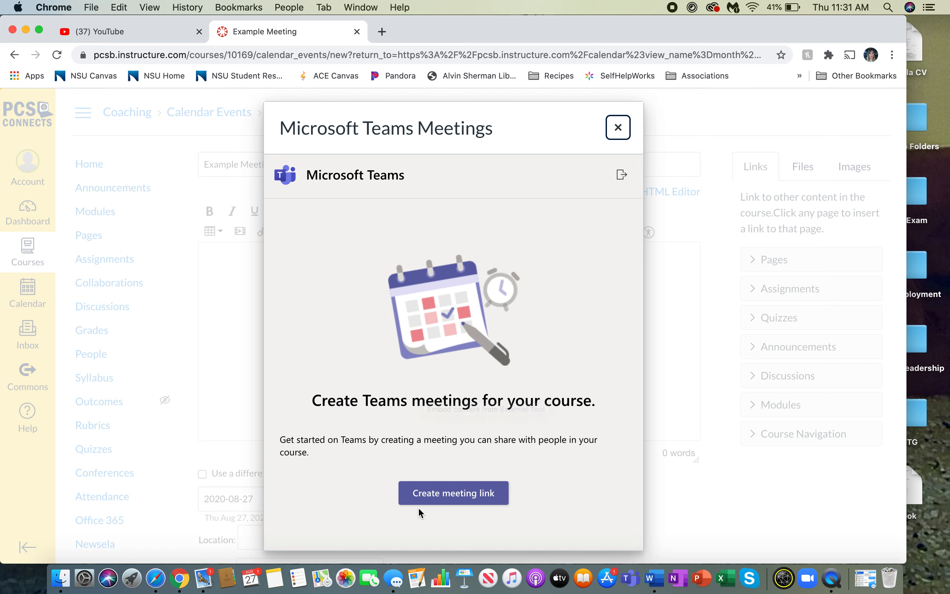
pyautogui.click(437, 505)
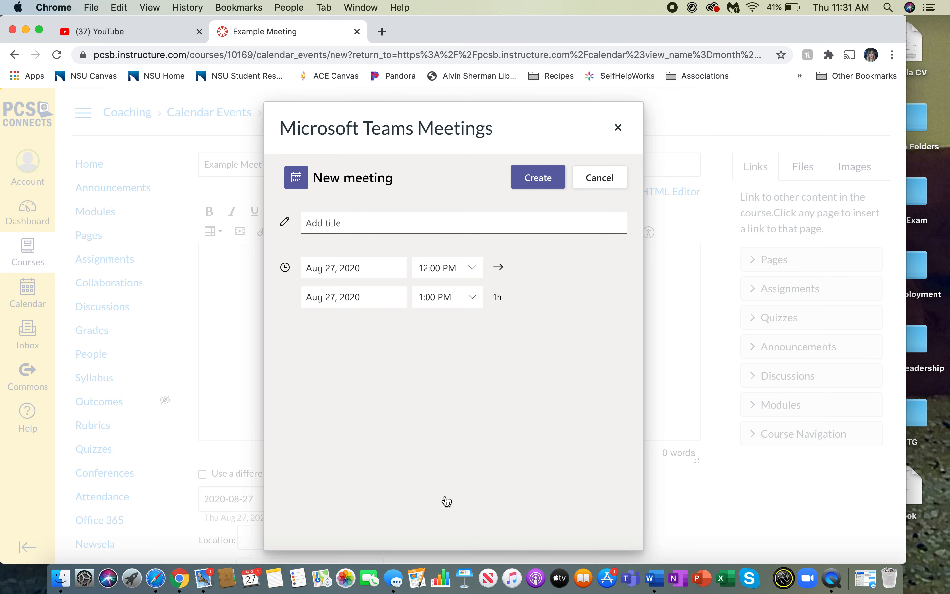
pyautogui.click(408, 225)
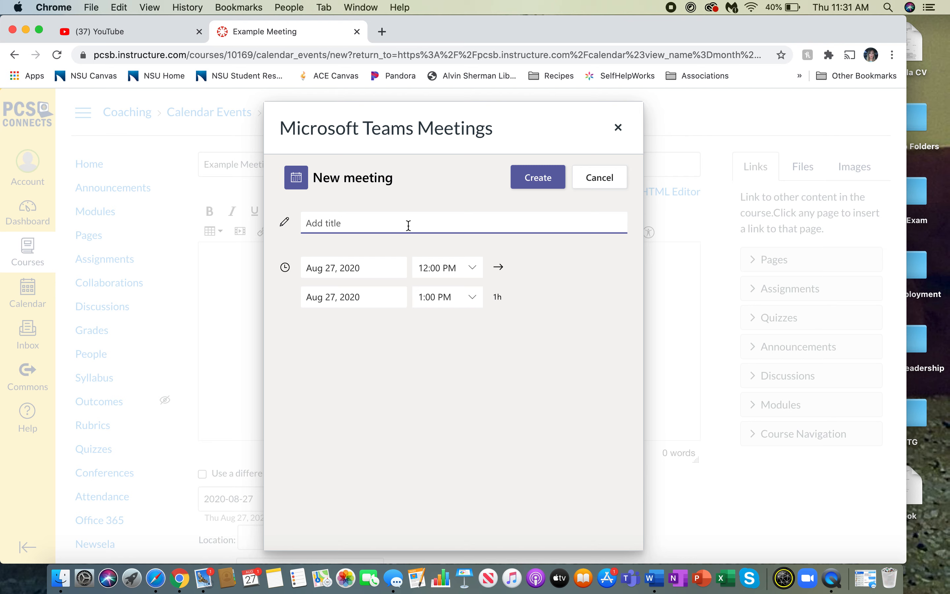
pyautogui.write('Generic Title for All Meeeting')
# - Set the Teams meeting's date to Aug 31, 2020
pyautogui.click(473, 271)
pyautogui.scroll(-3, 434, 389)
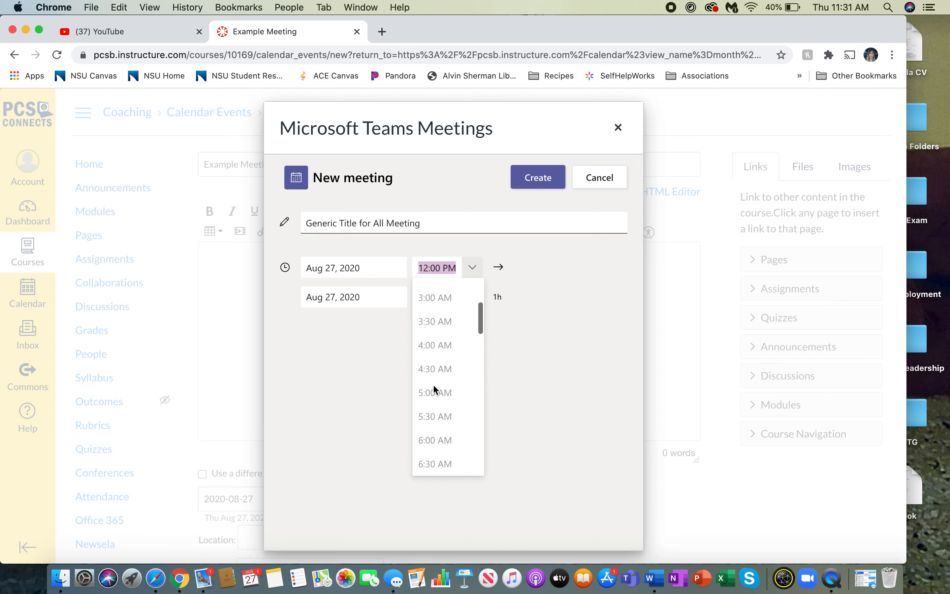
pyautogui.scroll(3, 435, 388)
pyautogui.click(384, 266)
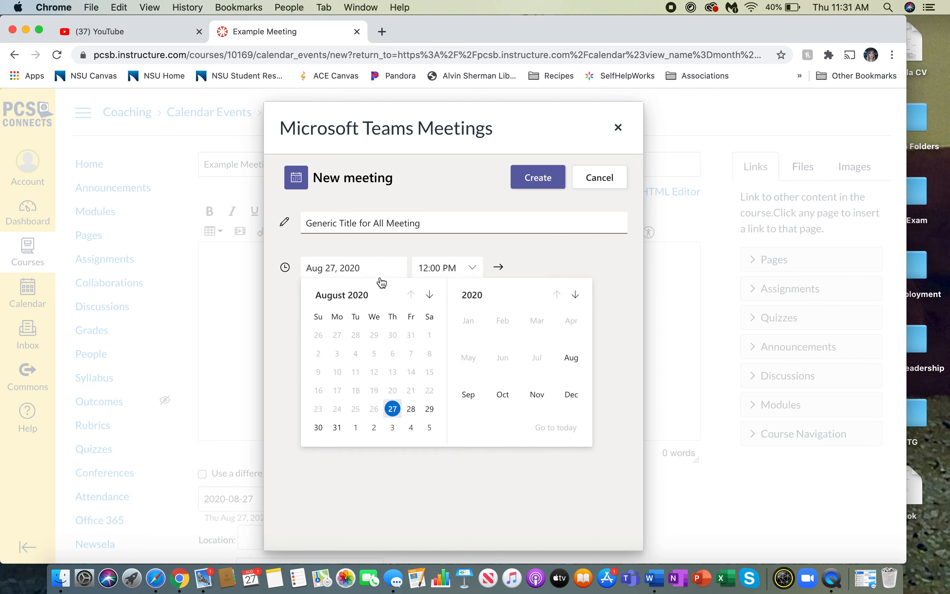
pyautogui.click(336, 422)
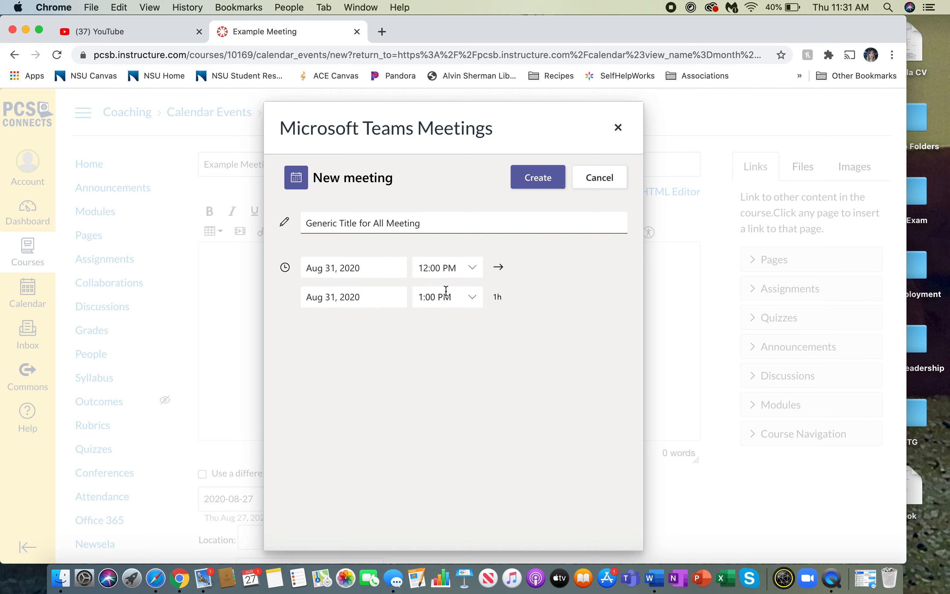
# - Set the Teams meeting to start at 9:30 AM and end at 4:00 PM
pyautogui.click(473, 269)
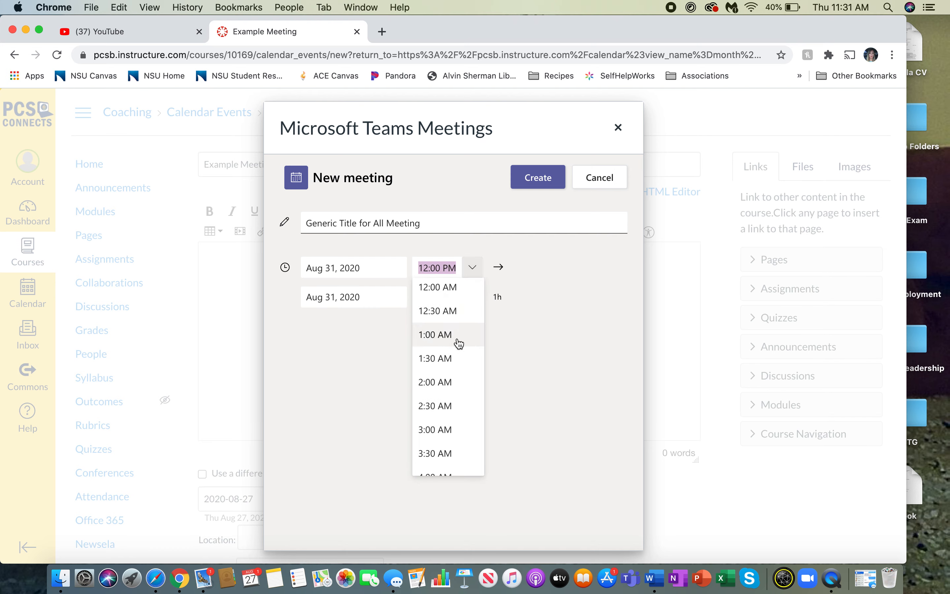
pyautogui.scroll(-8, 458, 343)
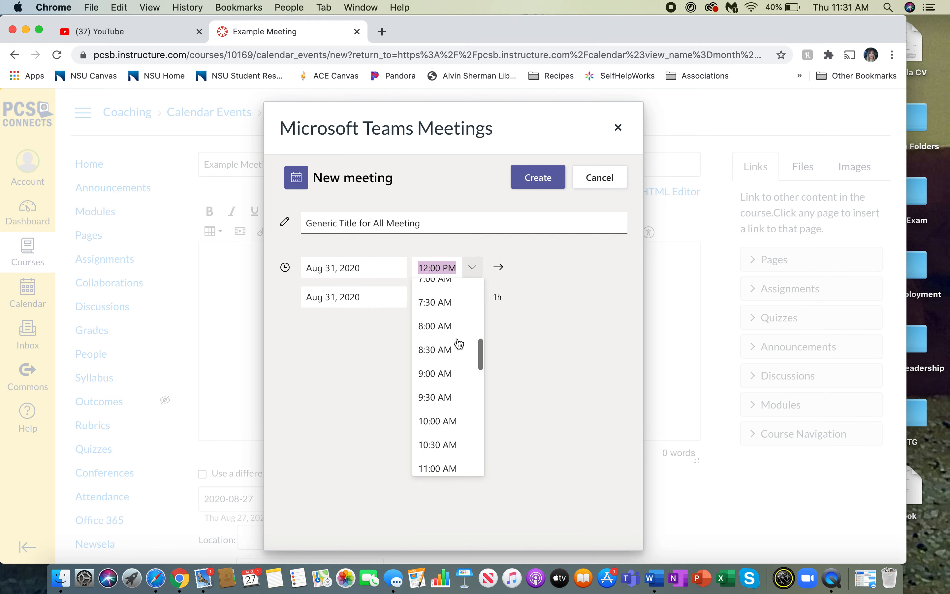
pyautogui.click(434, 395)
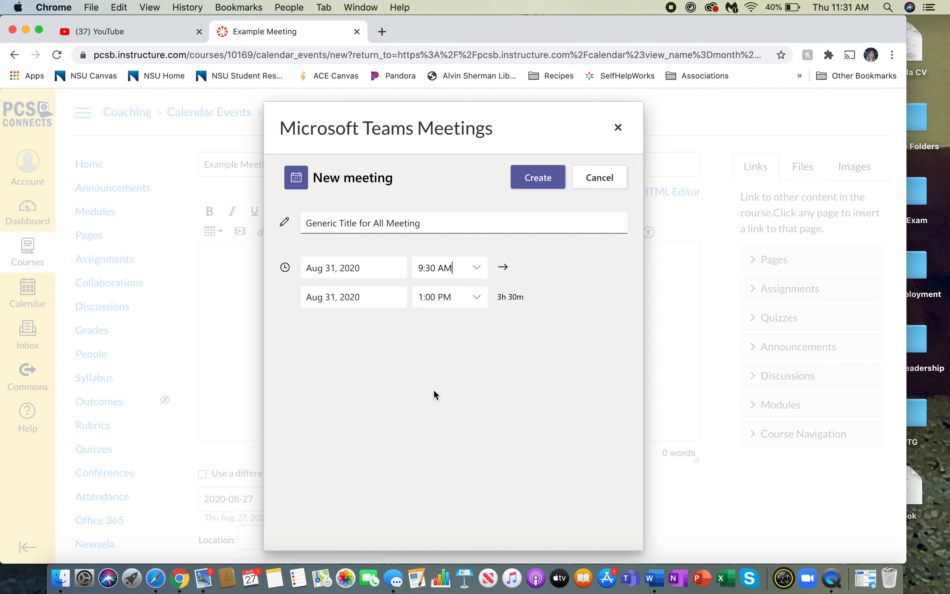
pyautogui.click(478, 299)
pyautogui.scroll(-10, 457, 367)
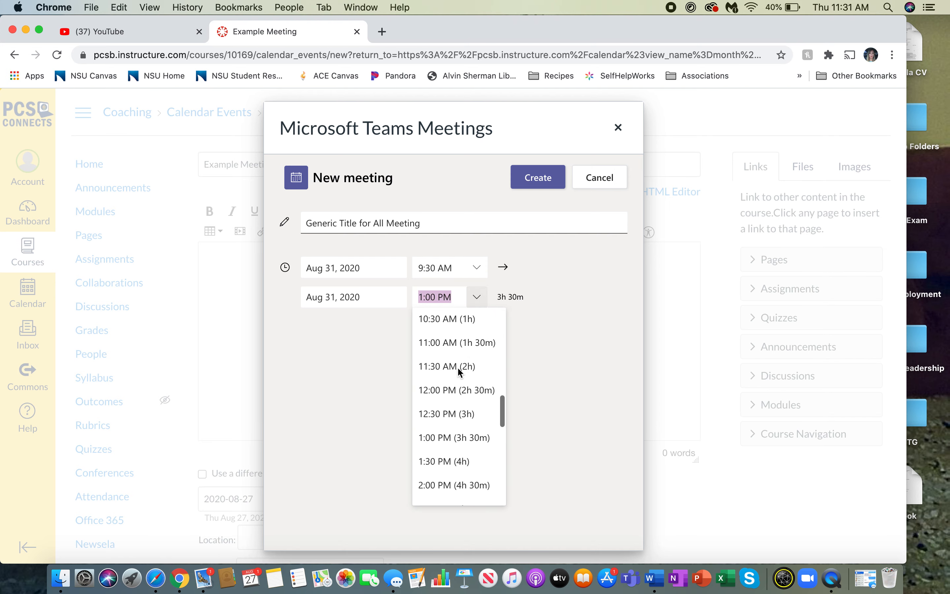
pyautogui.scroll(-5, 457, 366)
pyautogui.click(442, 404)
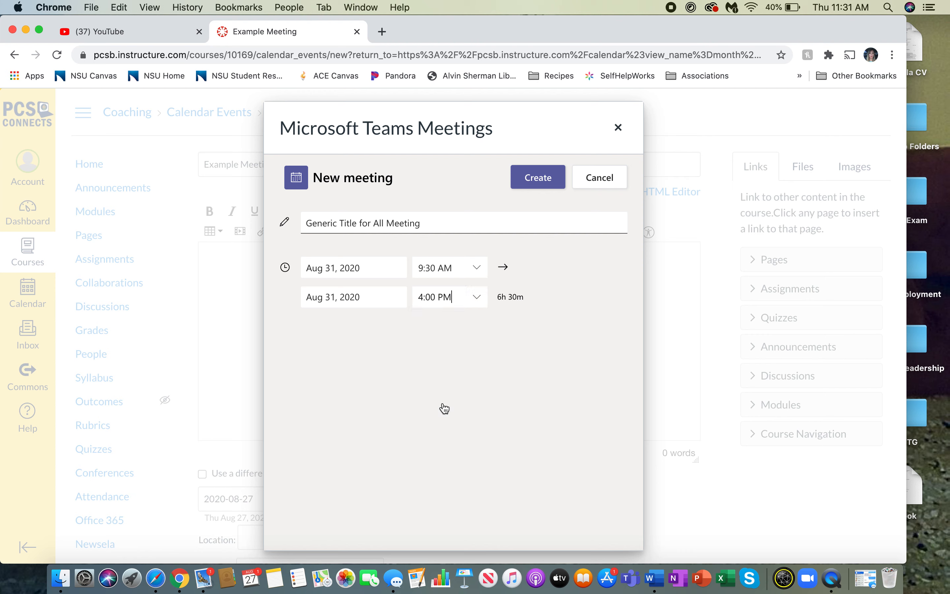
# - Adjust the meeting times to 9:40 AM through 4:10 PM and create the Teams meeting
pyautogui.click(432, 264)
pyautogui.click(432, 264)
pyautogui.press('BackSpace')
pyautogui.write('4')
pyautogui.click(431, 297)
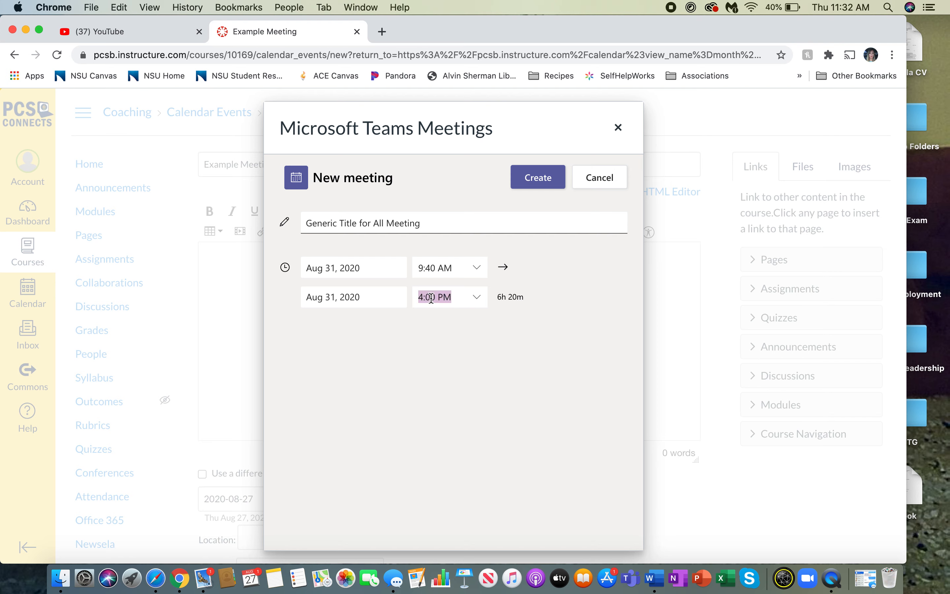
pyautogui.click(431, 297)
pyautogui.press('BackSpace')
pyautogui.write('1')
pyautogui.click(530, 180)
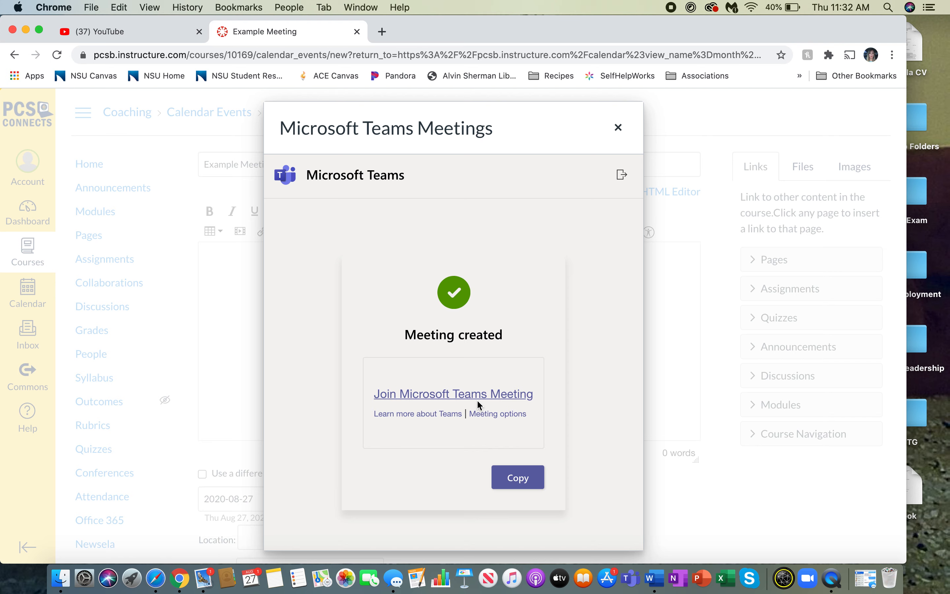
# - Open the new meeting's options and set who can bypass the lobby to Only me
pyautogui.click(491, 414)
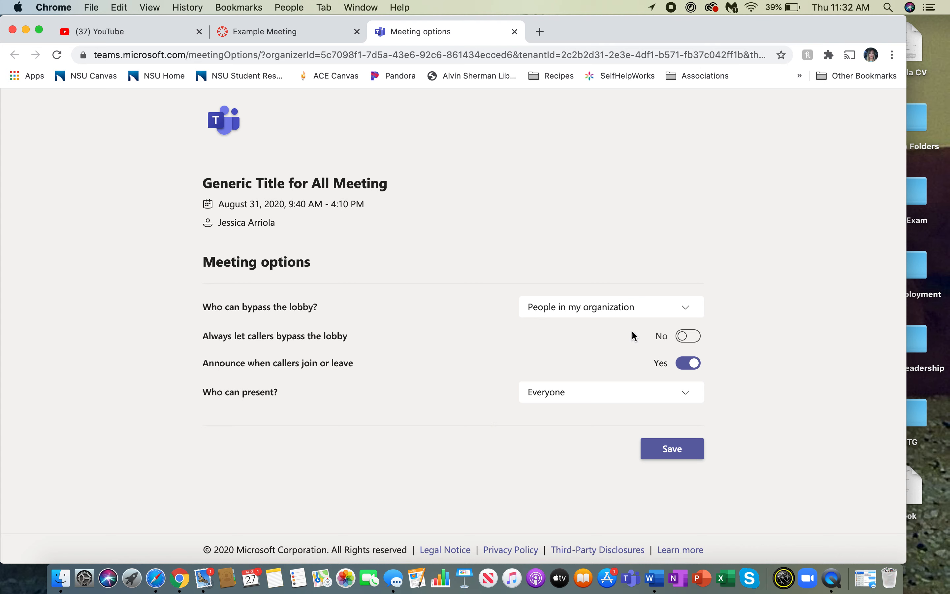
pyautogui.click(684, 312)
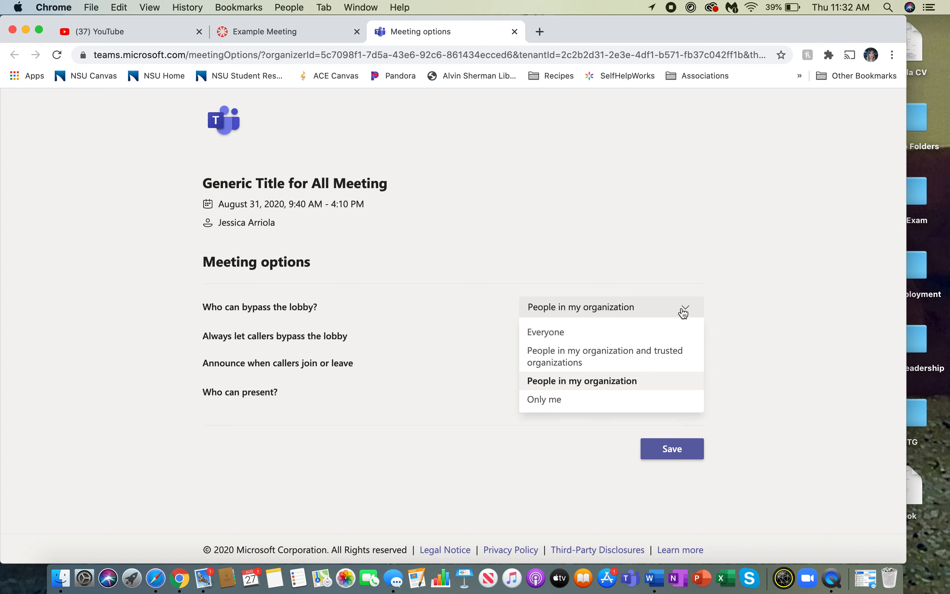
pyautogui.click(597, 406)
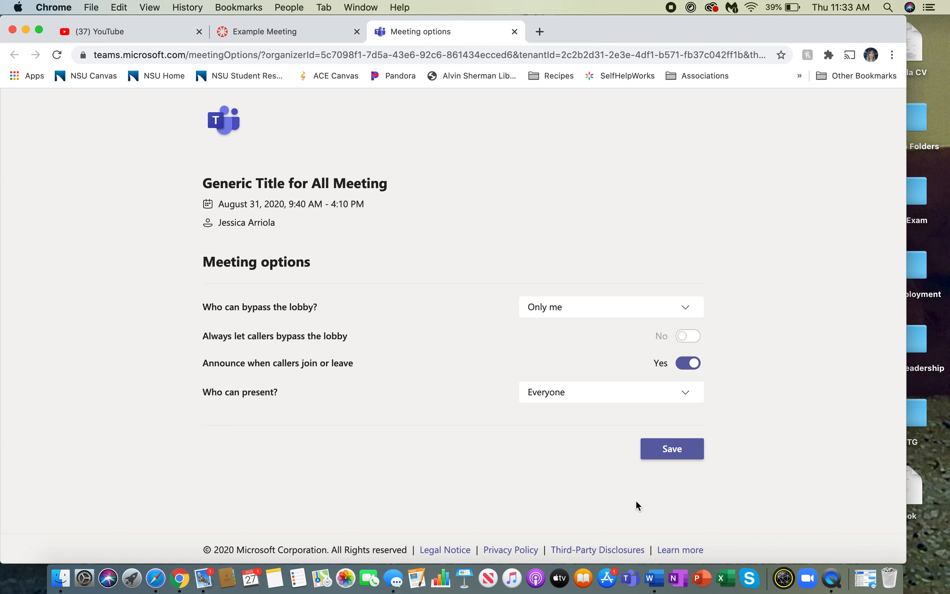
# - Set who can present in the Teams meeting to Only me and save the meeting options
pyautogui.click(638, 392)
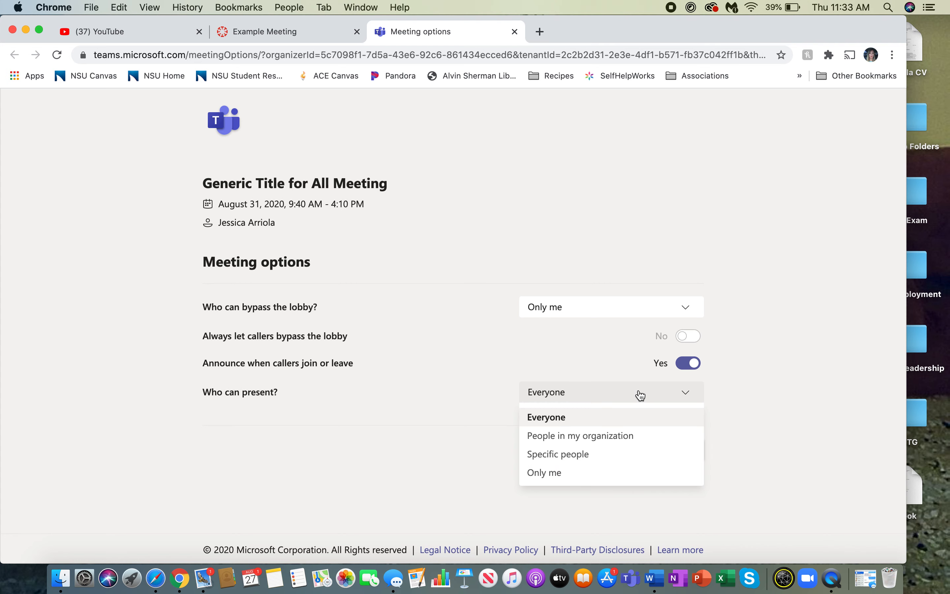
pyautogui.click(548, 472)
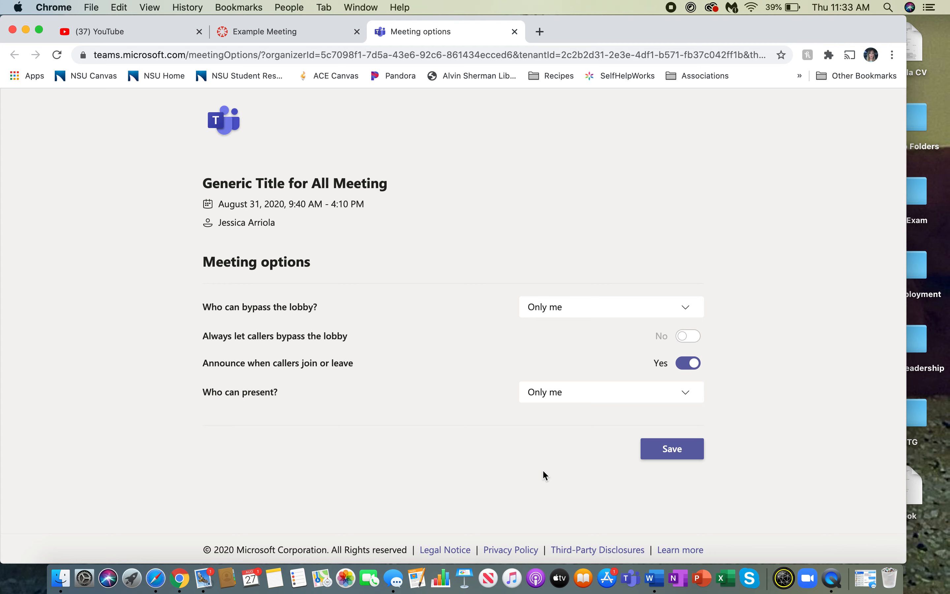
pyautogui.click(577, 393)
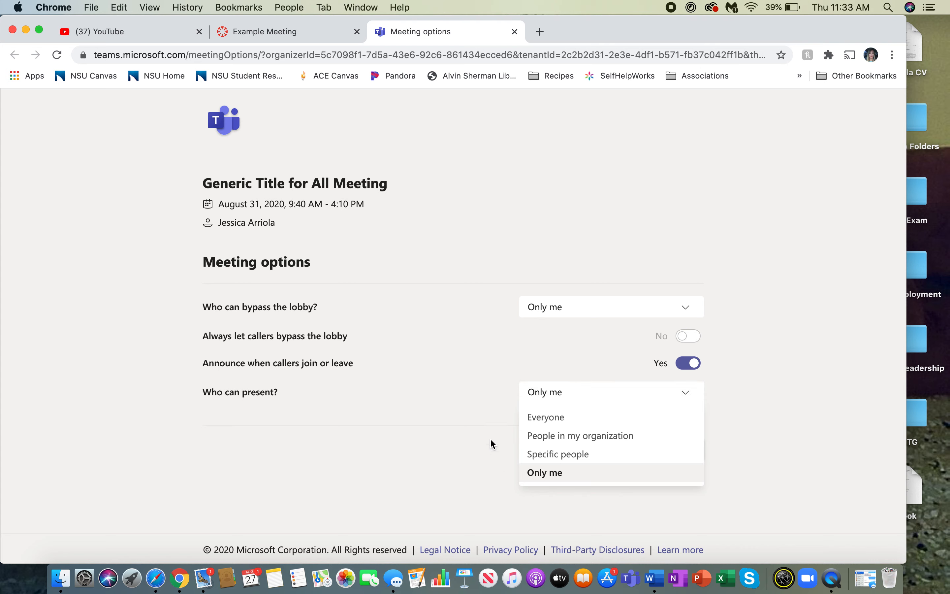
pyautogui.click(465, 411)
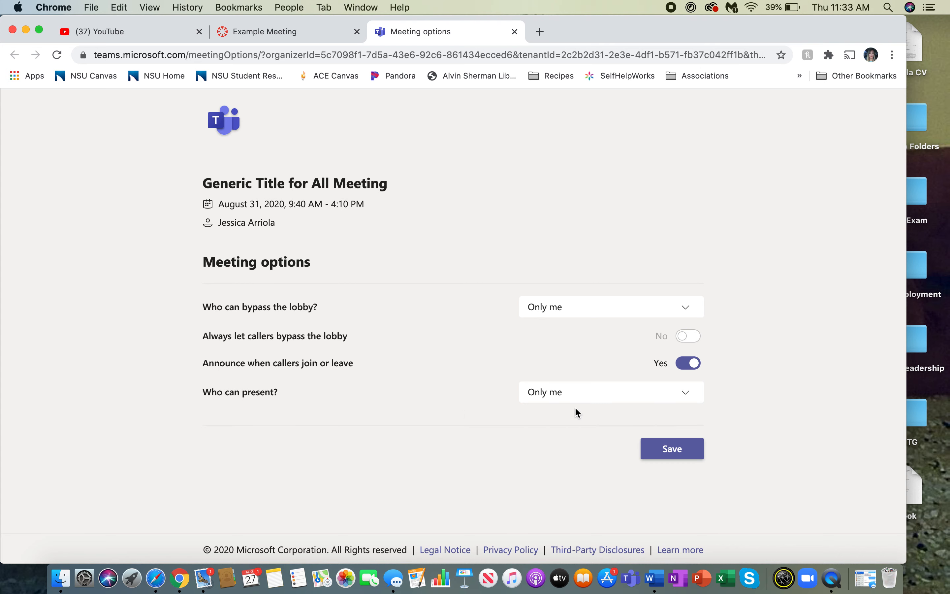
pyautogui.click(660, 449)
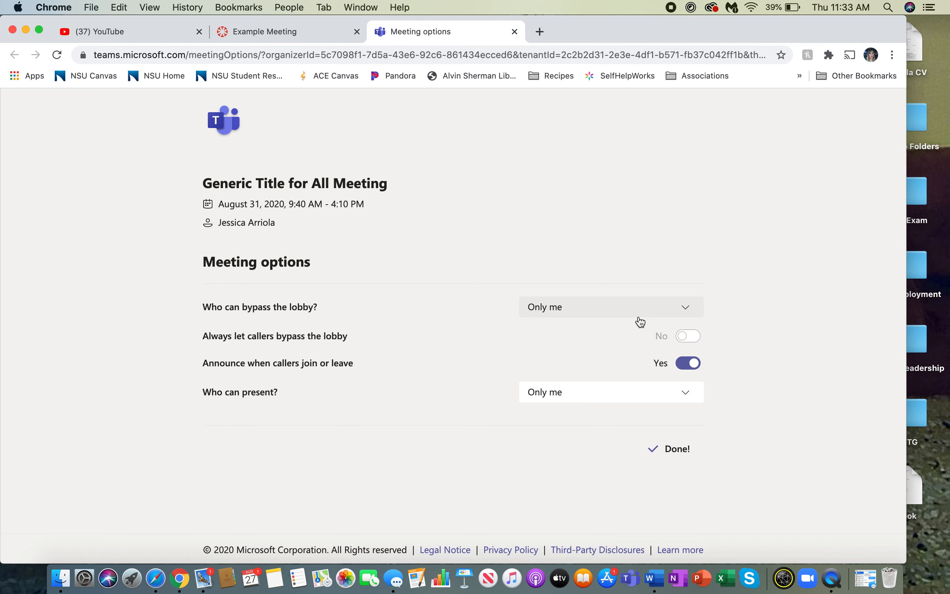
# - Close the meeting options and copy the created Teams meeting's join link into the Example Meeting event's description
pyautogui.click(514, 31)
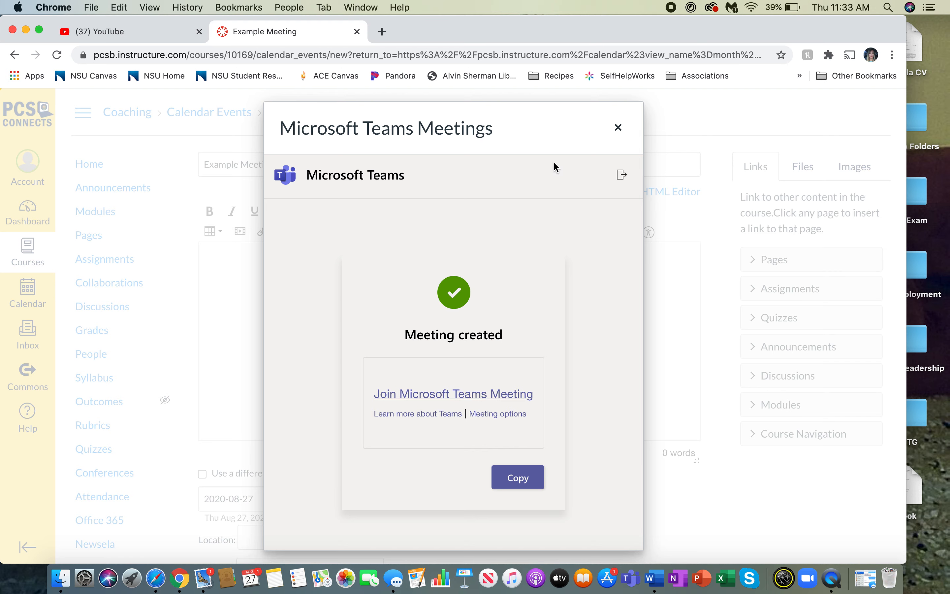
pyautogui.click(508, 483)
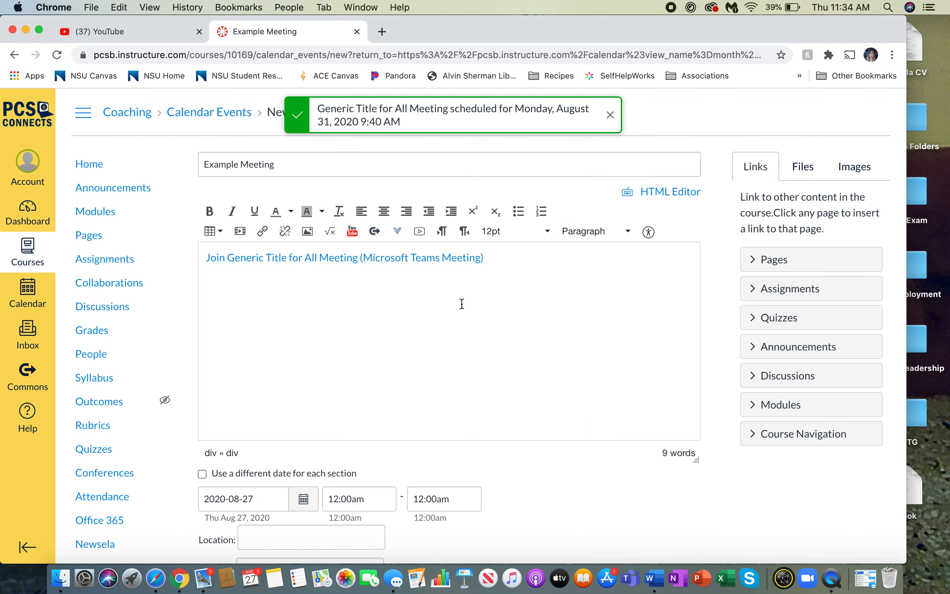
pyautogui.click(351, 300)
# - Enable a different date for each section and turn on duplication for the event
pyautogui.scroll(-5, 351, 300)
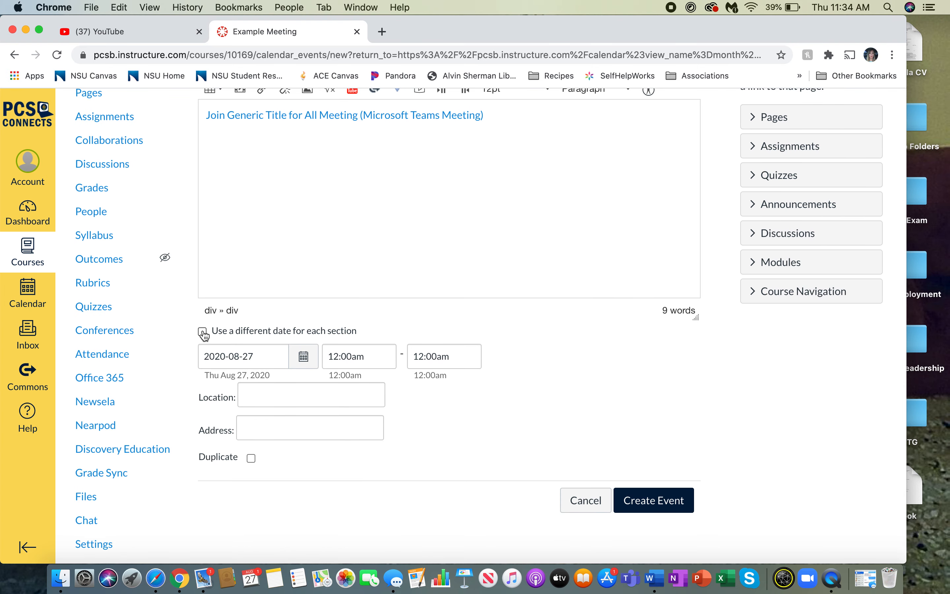
pyautogui.click(202, 329)
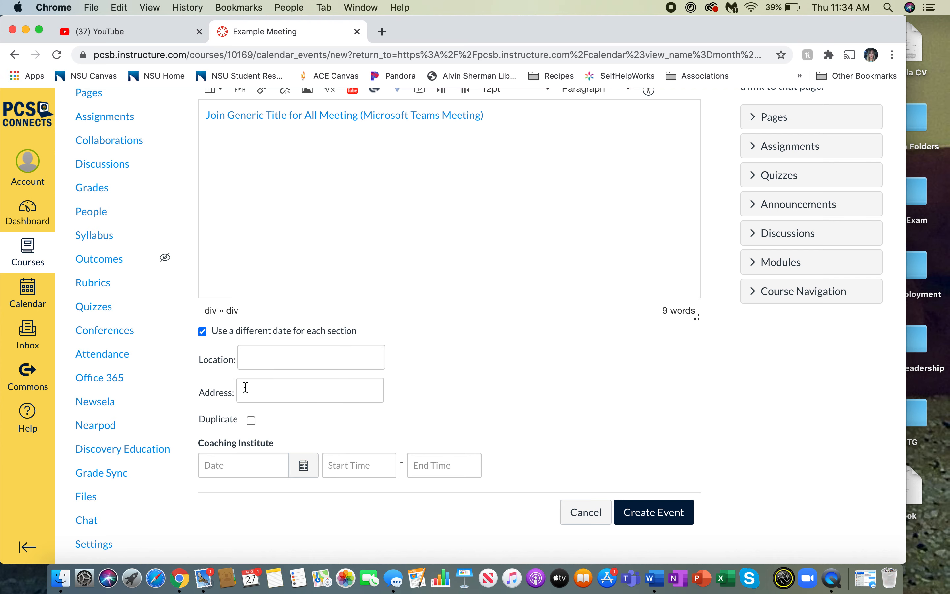
pyautogui.click(250, 421)
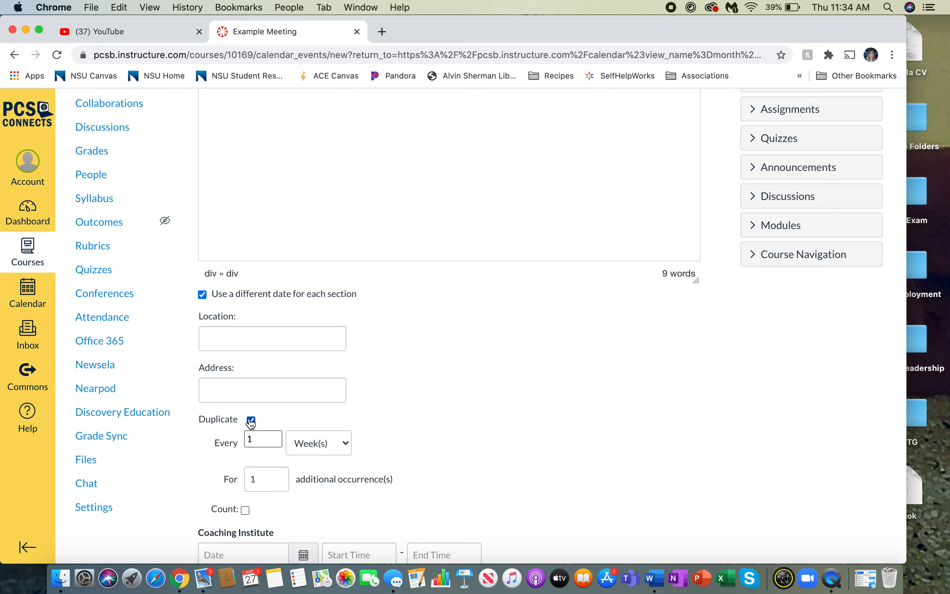
# - Set the event to duplicate every 1 day for 31 additional occurrences
pyautogui.scroll(-2, 211, 435)
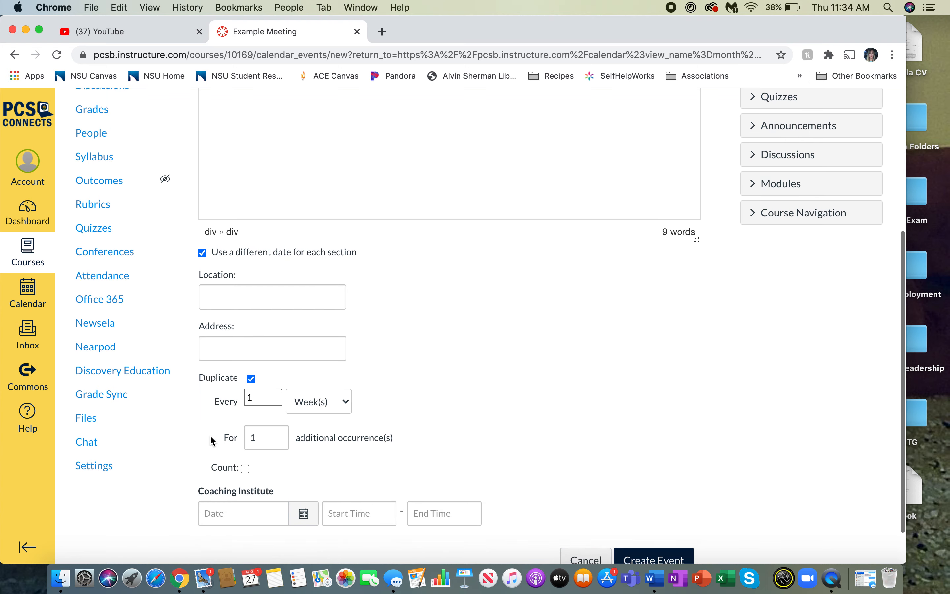
pyautogui.scroll(-2, 210, 434)
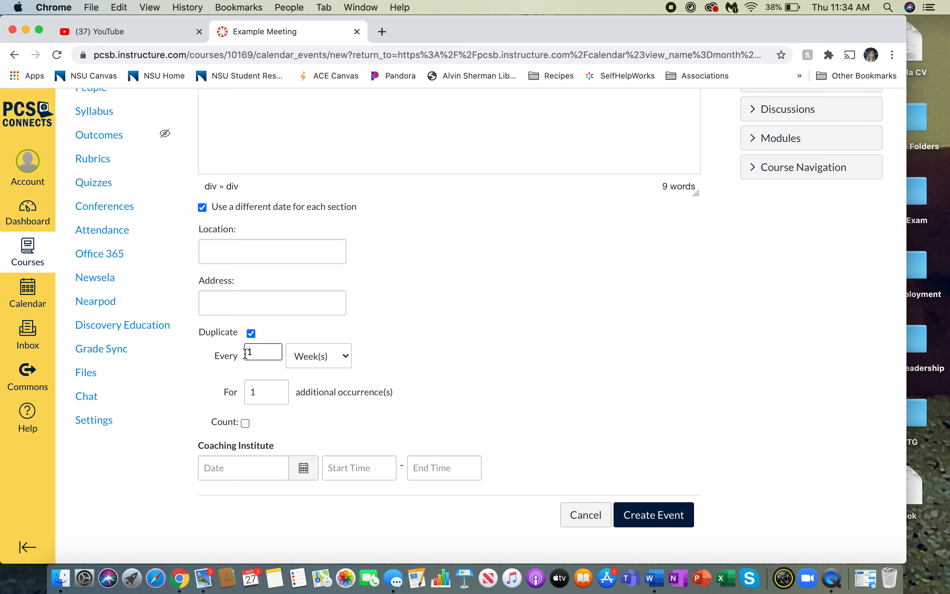
pyautogui.click(303, 357)
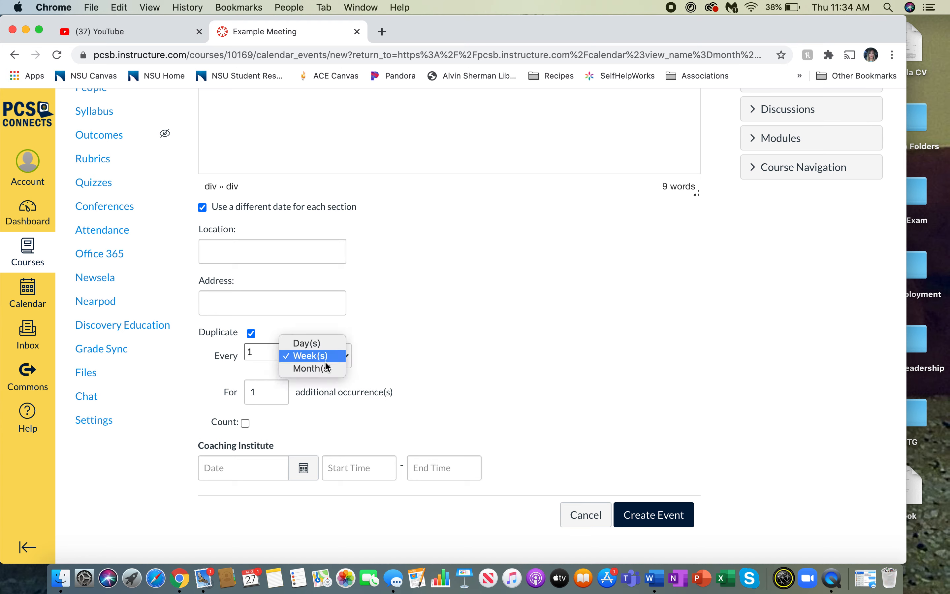
pyautogui.click(324, 344)
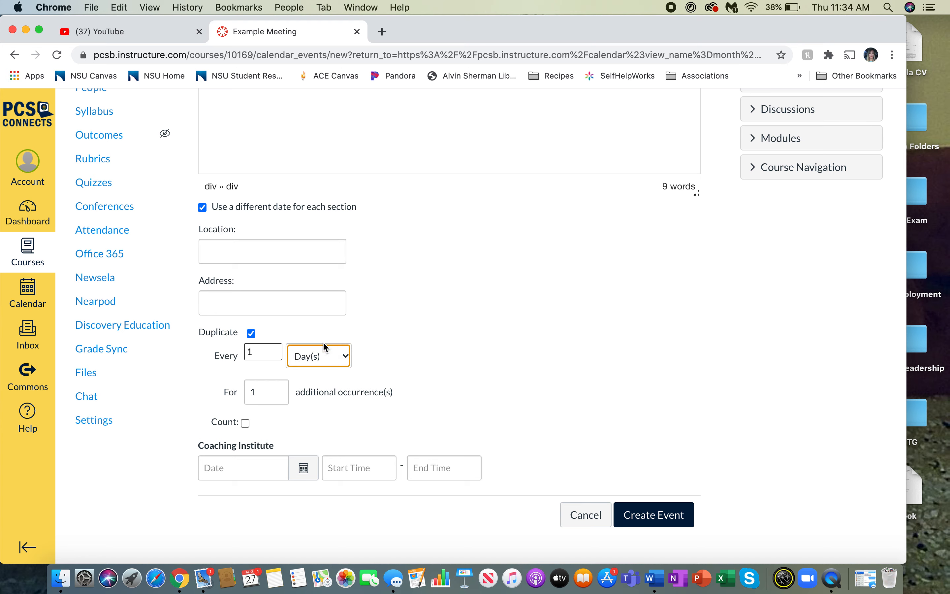
pyautogui.click(263, 390)
pyautogui.press('BackSpace')
pyautogui.write('31')
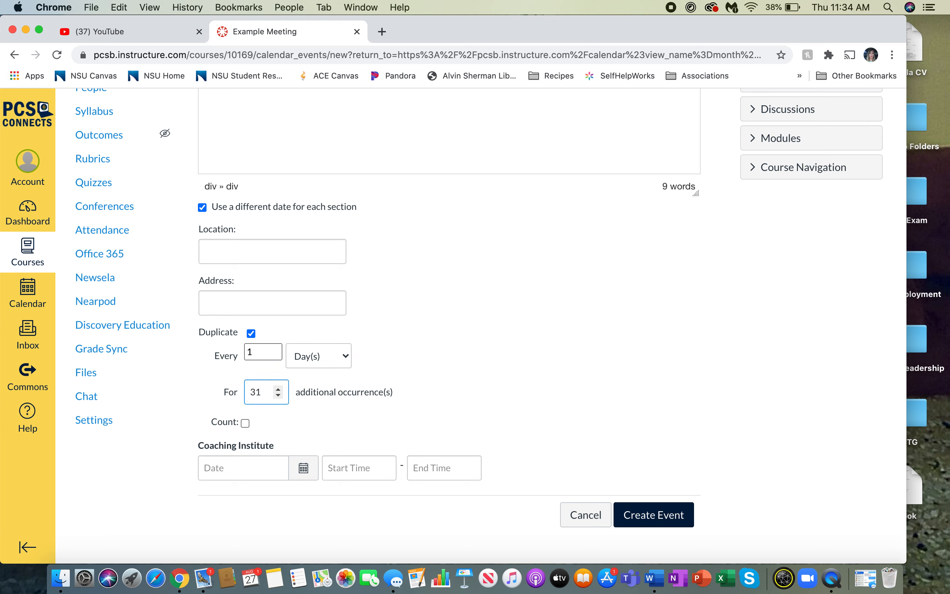
# - Set the Coaching Institute section's event date to August 31, 2020
pyautogui.click(250, 470)
pyautogui.click(304, 467)
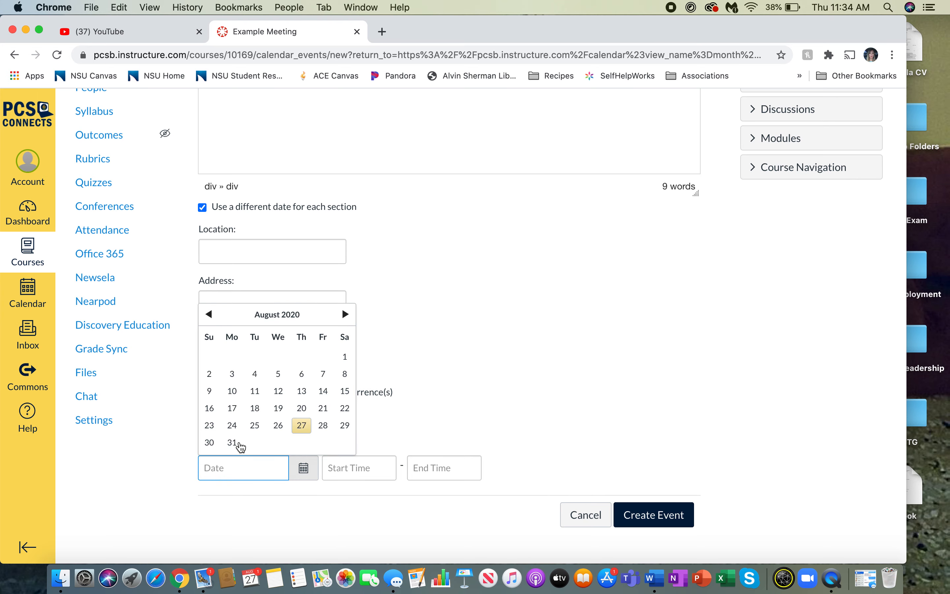
pyautogui.click(231, 443)
pyautogui.scroll(-1, 311, 435)
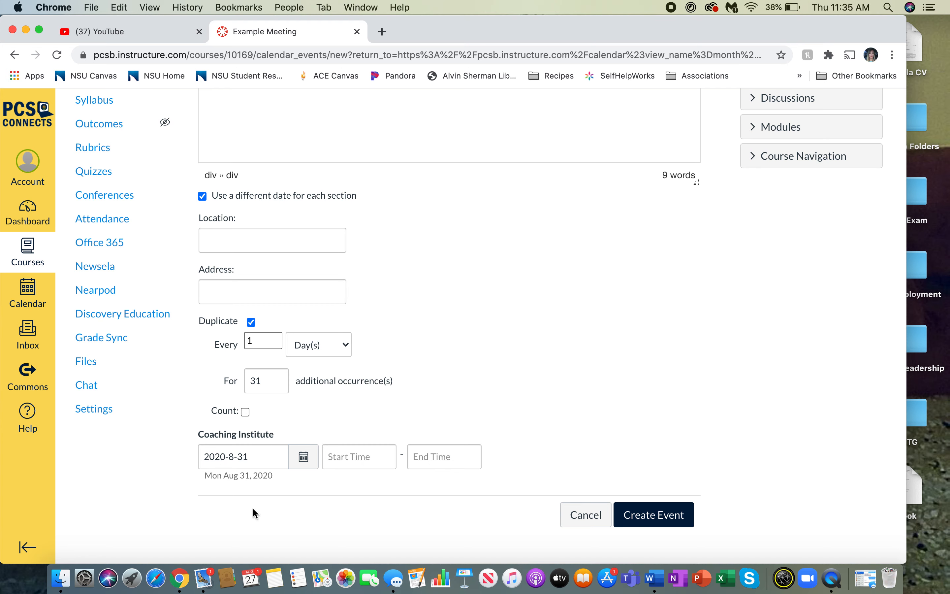
# - Set the Coaching Institute section's time from 9:40 to 10:25 and create the event
pyautogui.click(367, 457)
pyautogui.write('9:40')
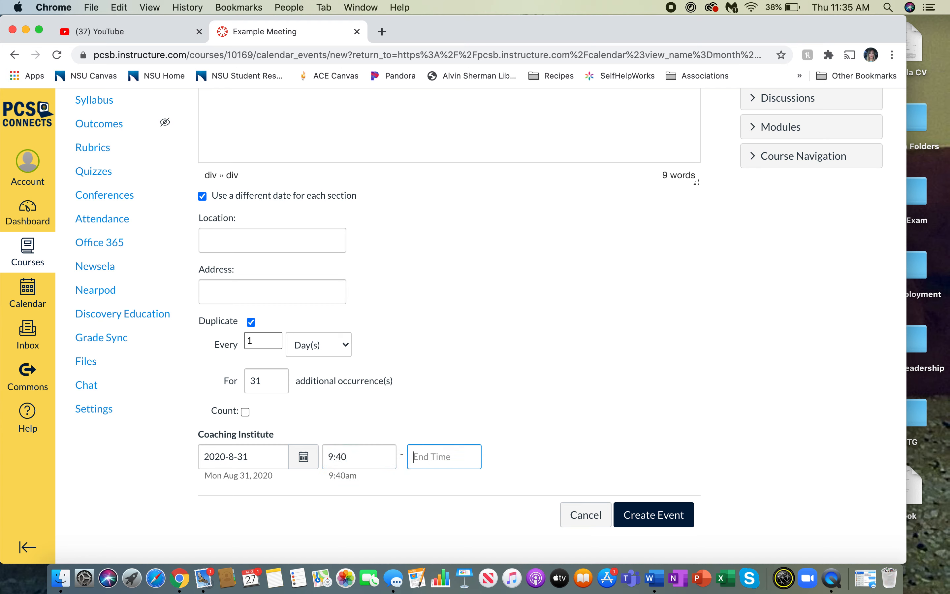
pyautogui.write('10:25')
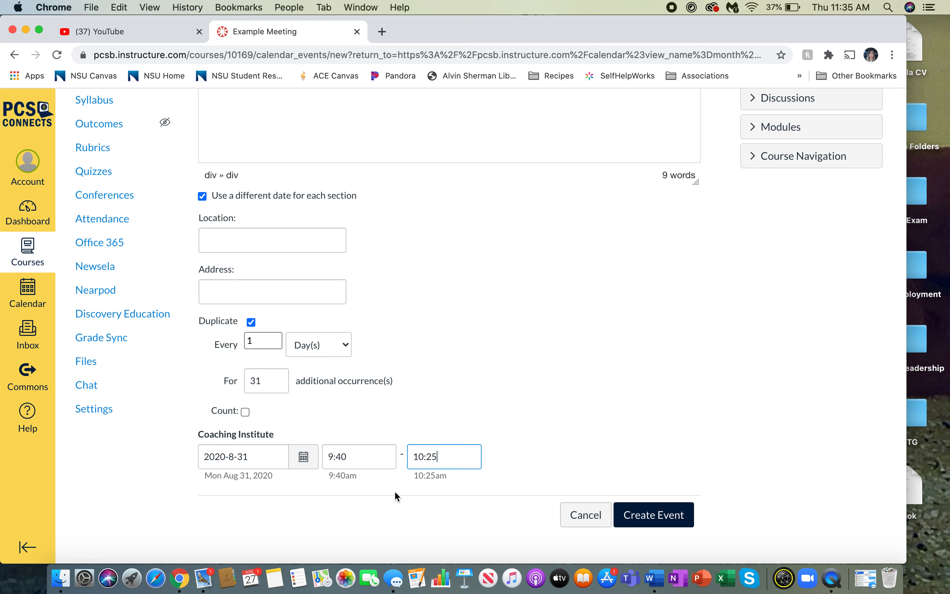
pyautogui.click(653, 514)
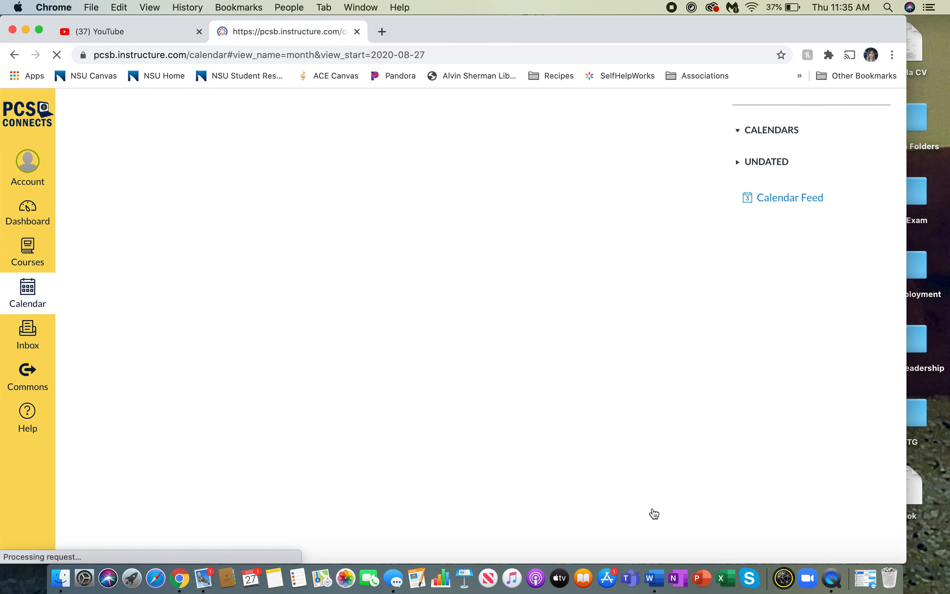
# - Review the duplicated Example Meeting entries in the August and September 2020 month calendars
pyautogui.scroll(-3, 595, 305)
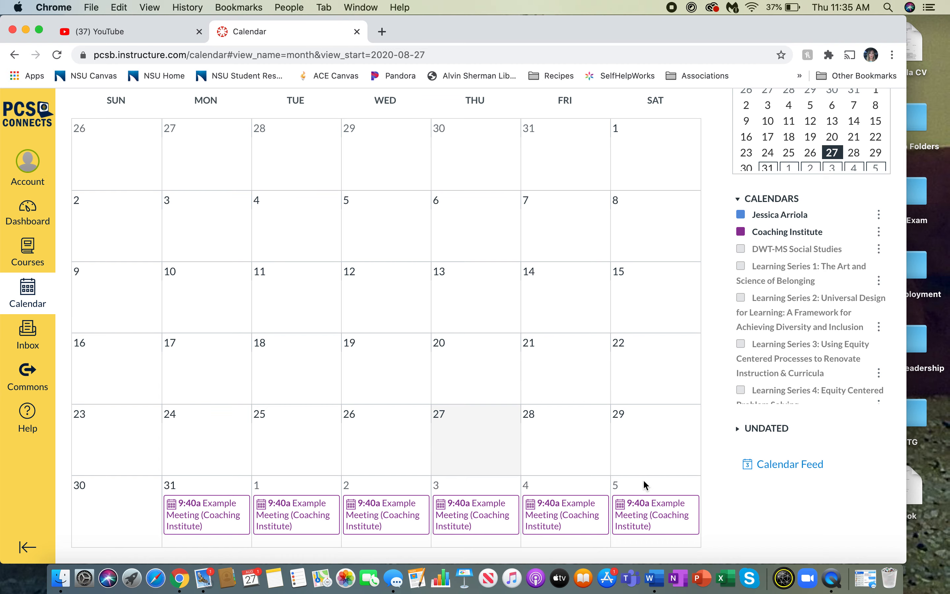
pyautogui.scroll(3, 645, 449)
pyautogui.scroll(-3, 645, 450)
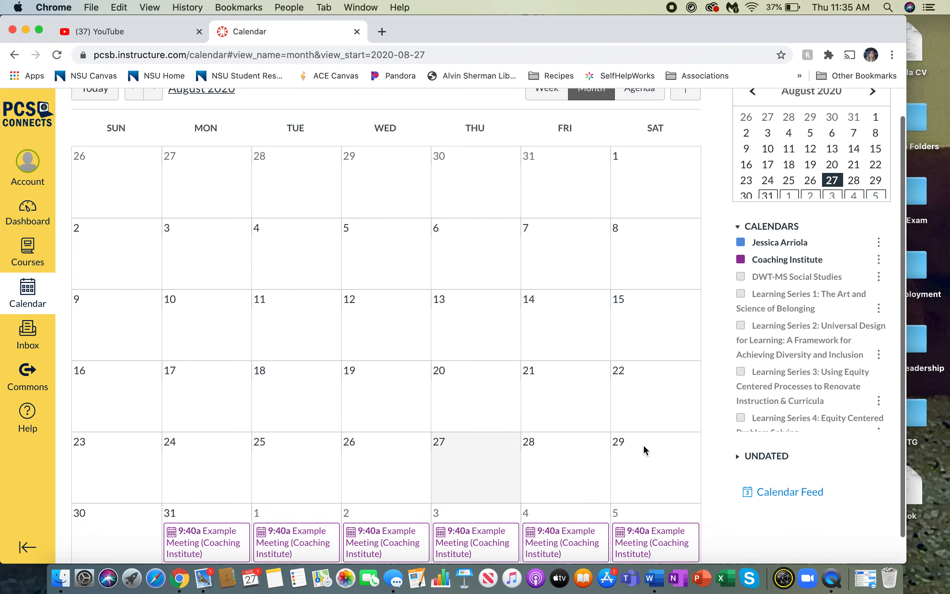
pyautogui.scroll(3, 181, 140)
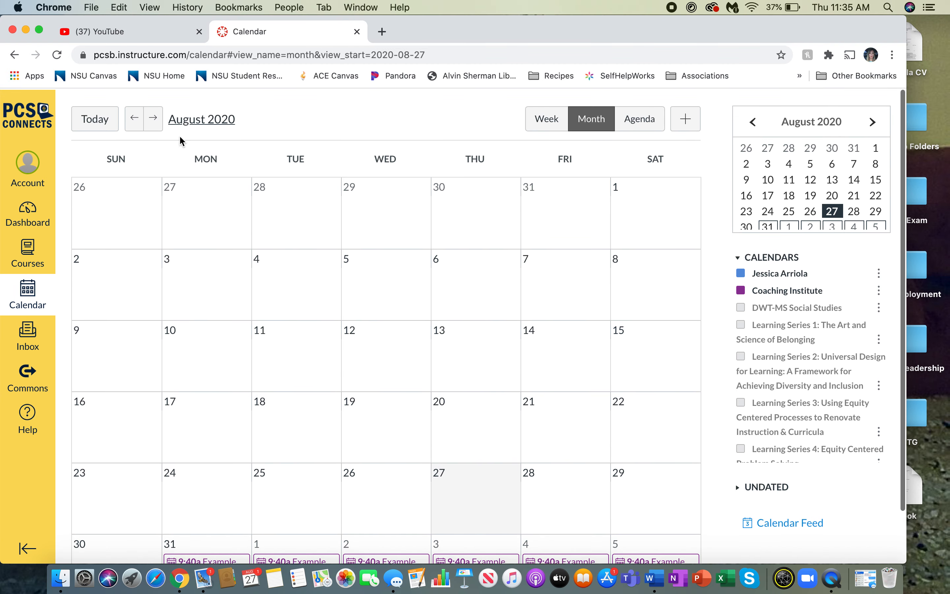
pyautogui.click(153, 119)
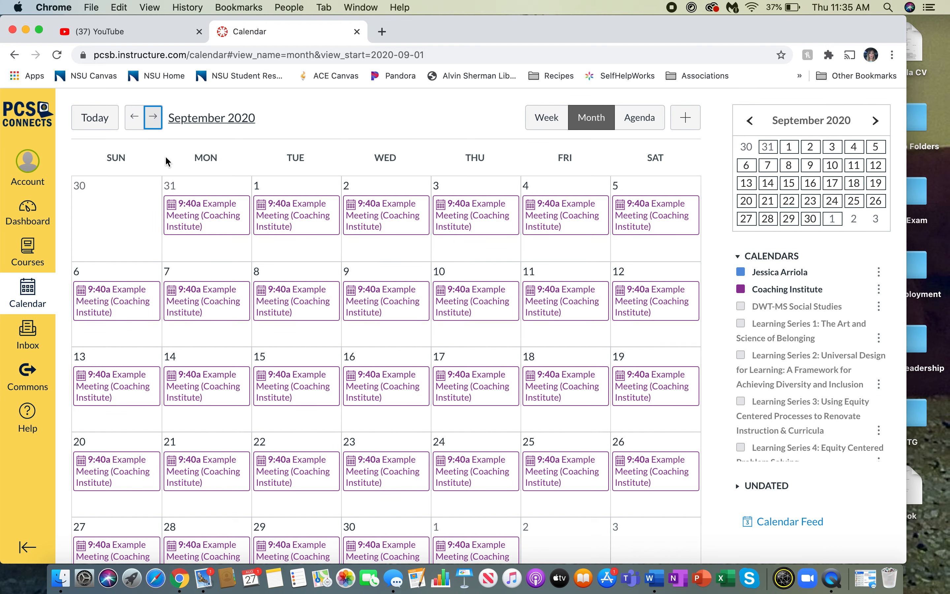
pyautogui.scroll(-3, 181, 226)
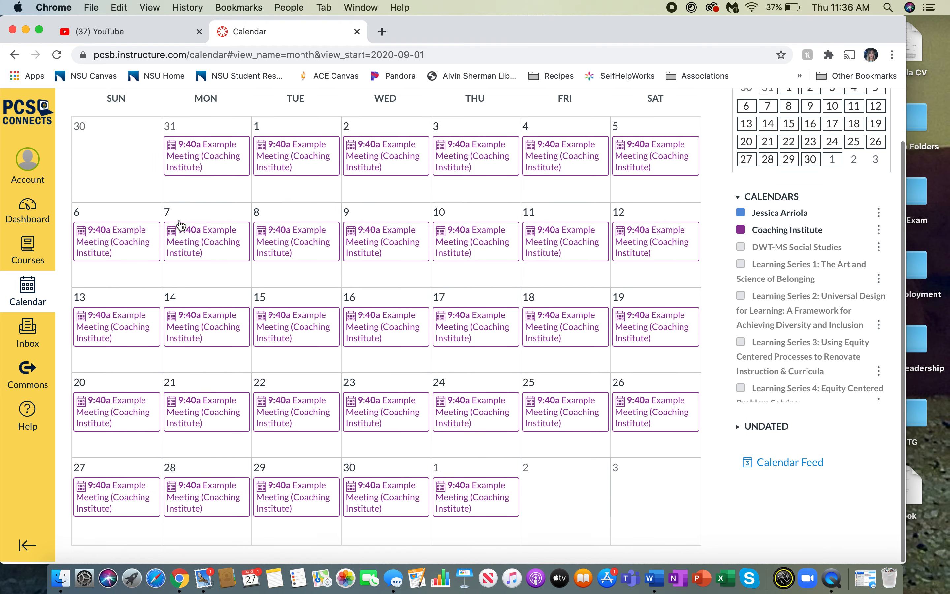
pyautogui.scroll(3, 181, 224)
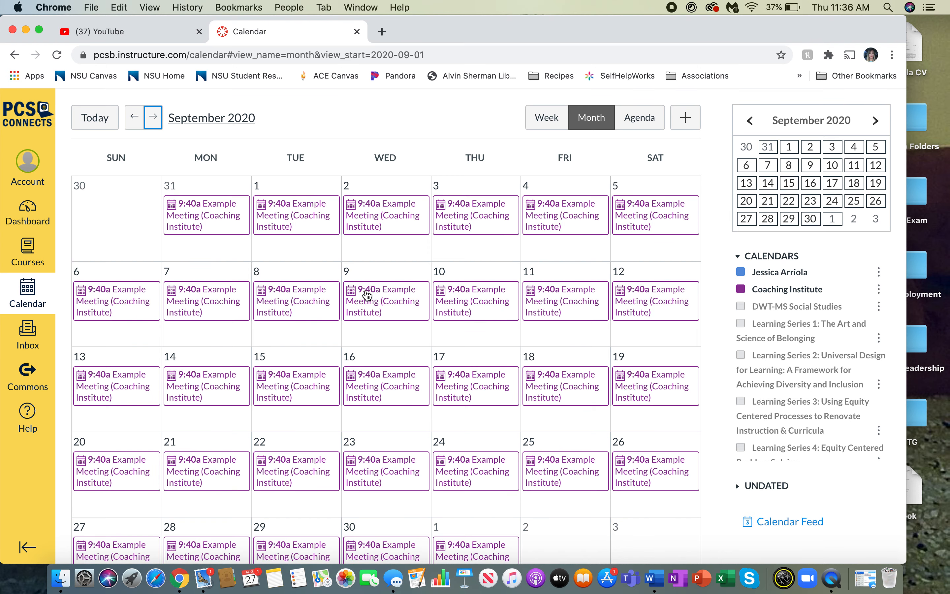
pyautogui.click(688, 227)
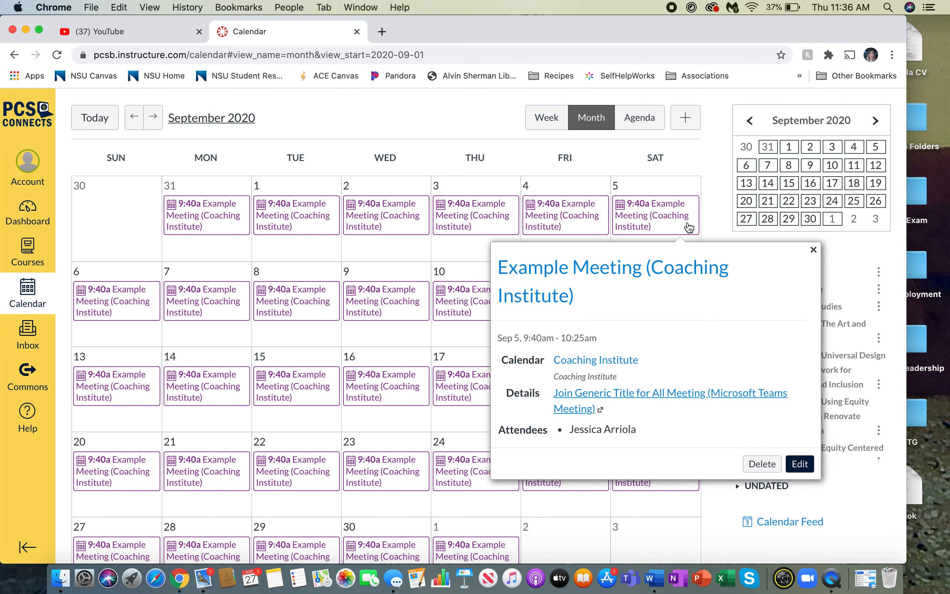
pyautogui.click(767, 463)
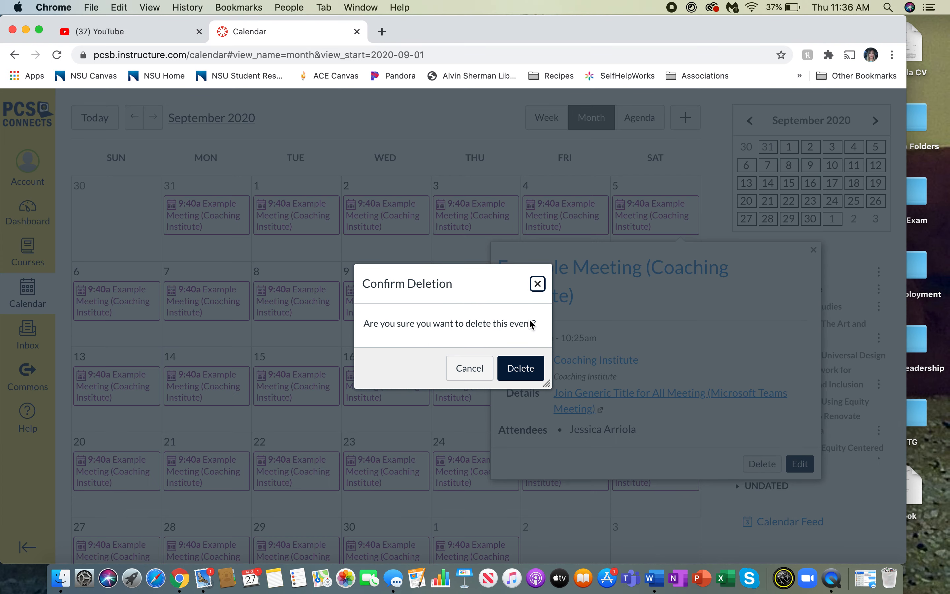
pyautogui.click(539, 284)
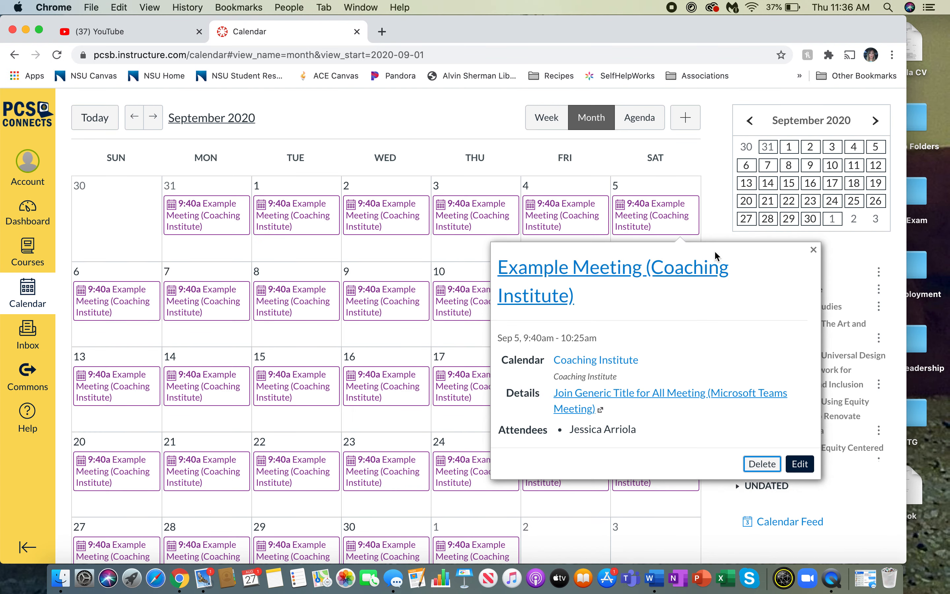
pyautogui.click(813, 249)
# - View the full editing options of the September 5 Example Meeting and return to the August 2020 calendar
pyautogui.click(658, 208)
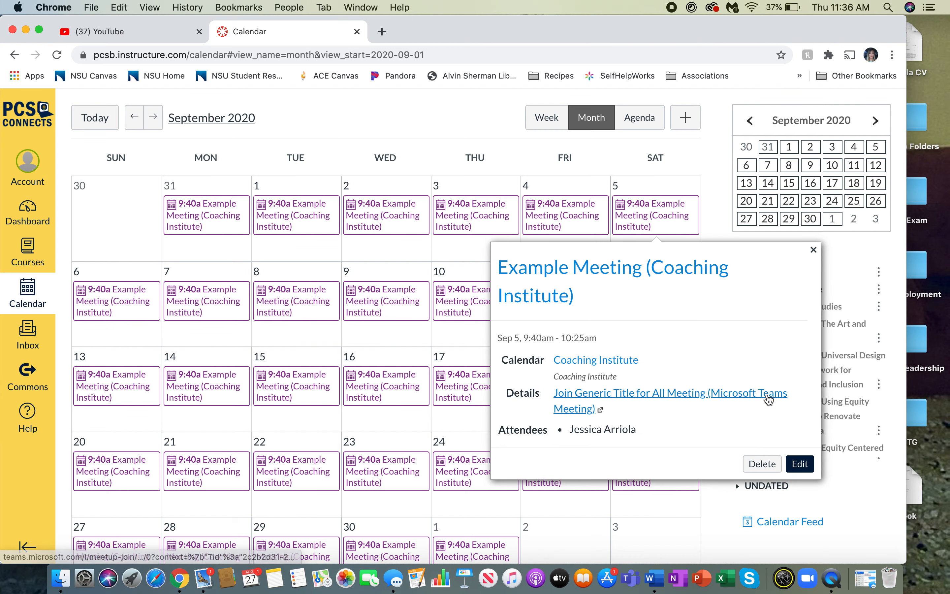
pyautogui.click(800, 463)
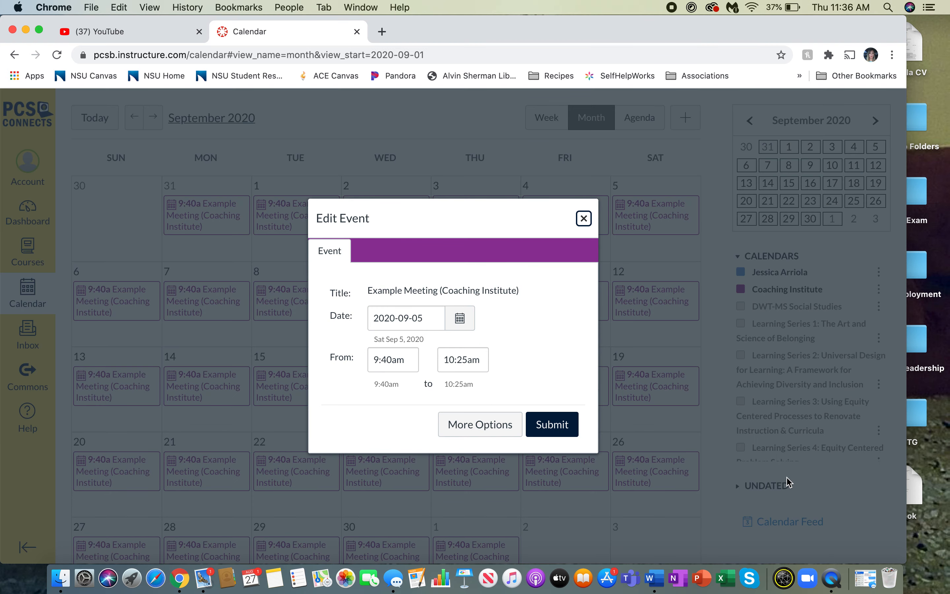
pyautogui.click(500, 431)
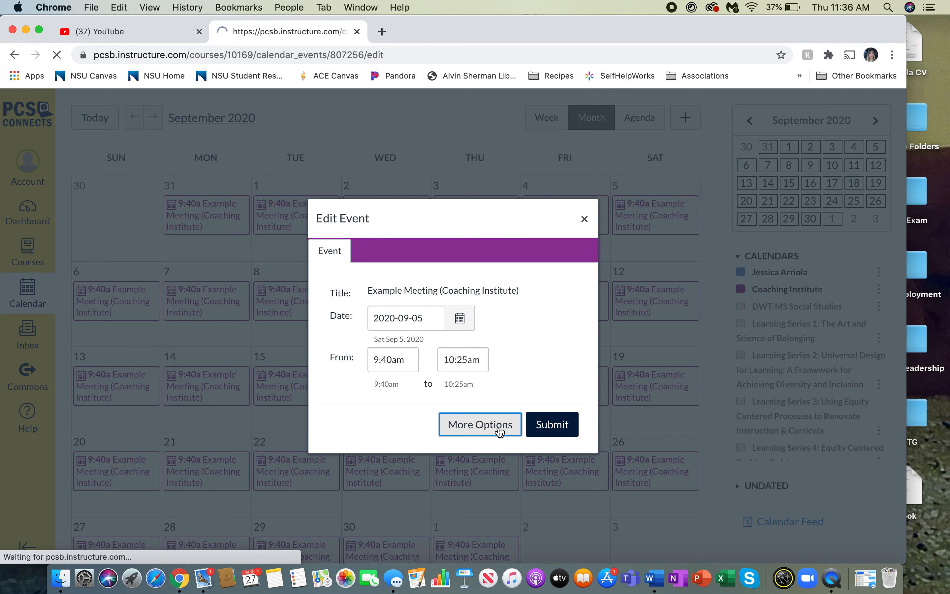
pyautogui.scroll(-4, 498, 433)
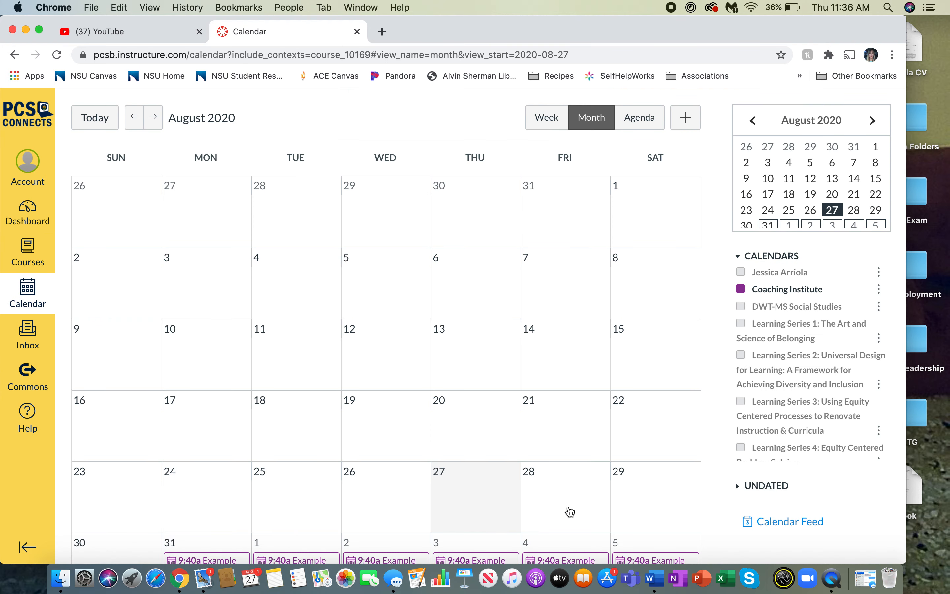
pyautogui.scroll(-3, 597, 339)
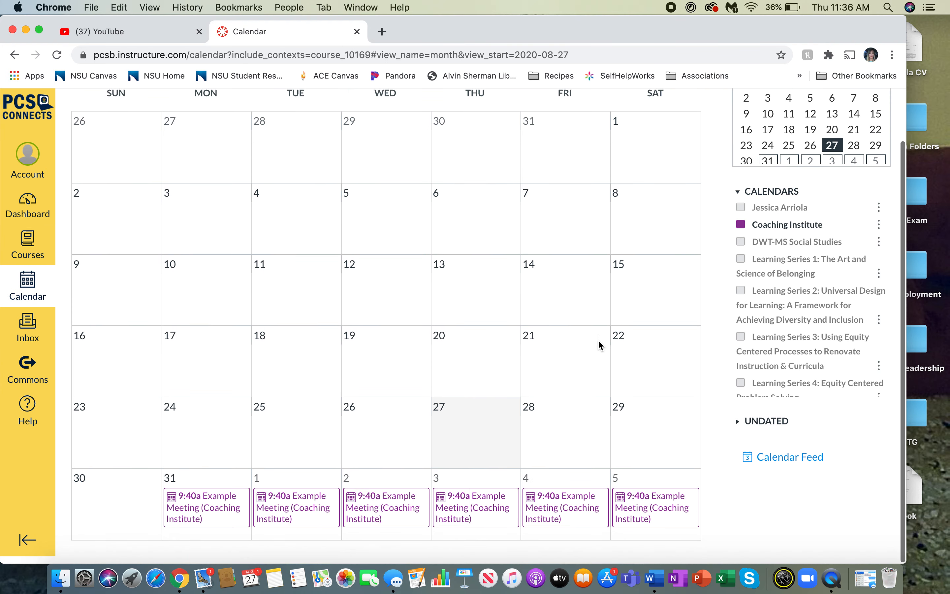